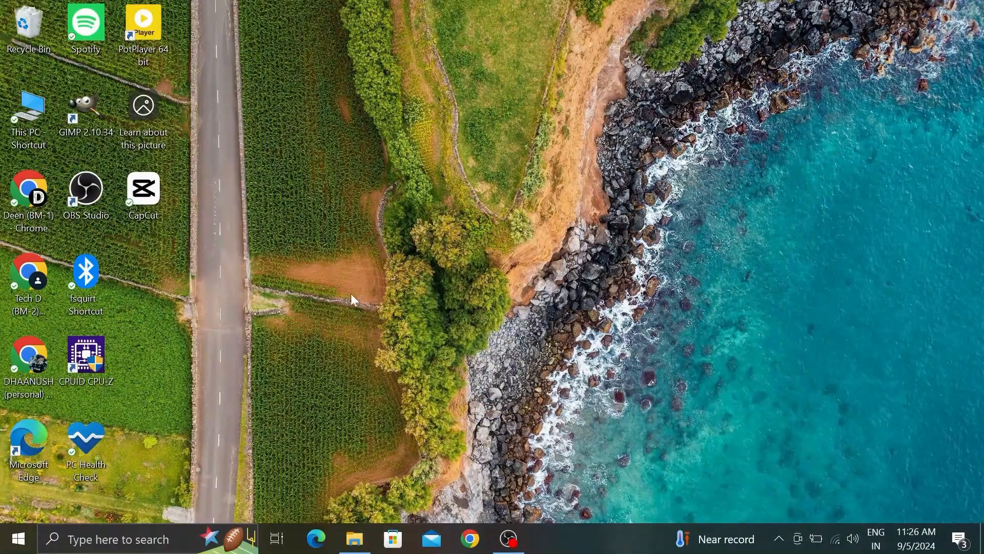
Step: Open drawio.com in Chrome and start the online diagram editor
double_click(19, 284)
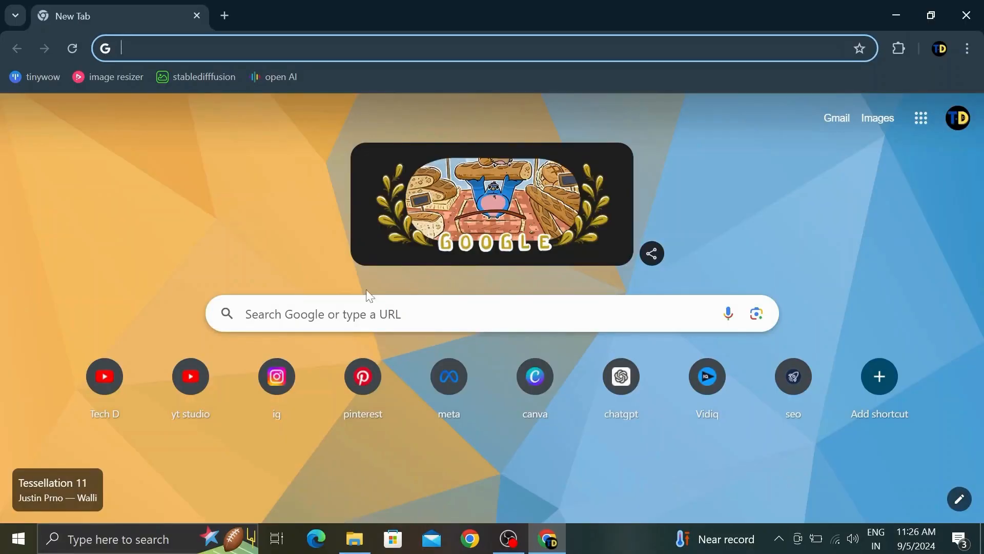
click(370, 307)
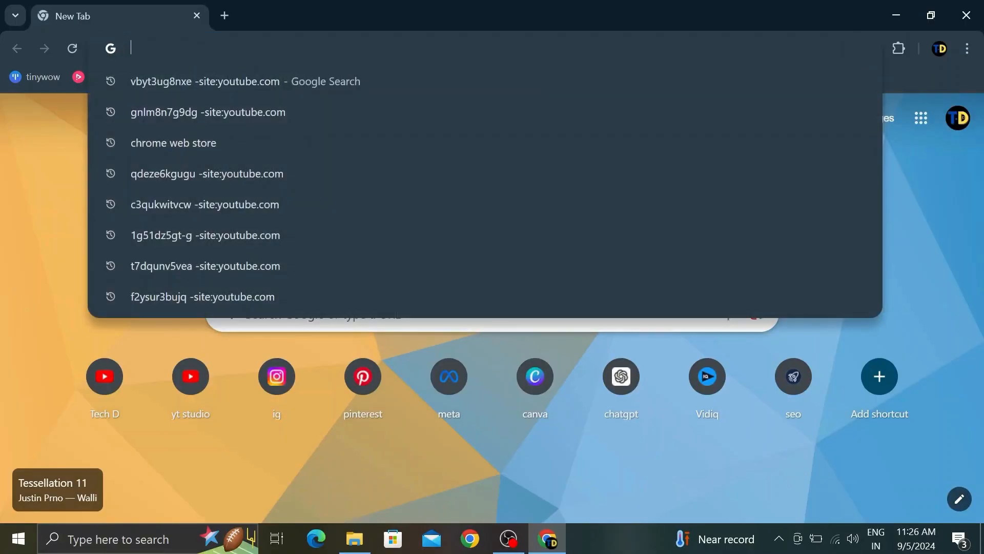
text(dr)
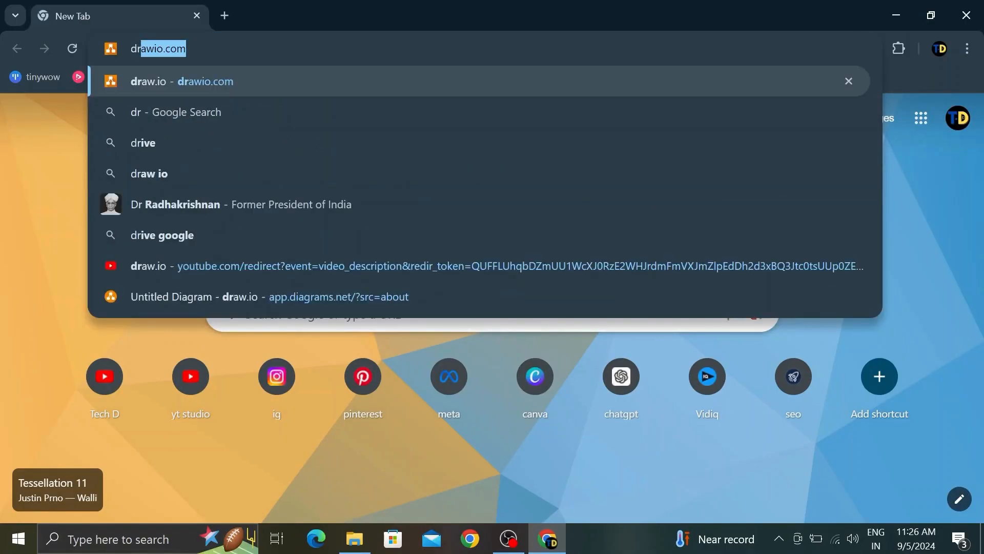
text(awi)
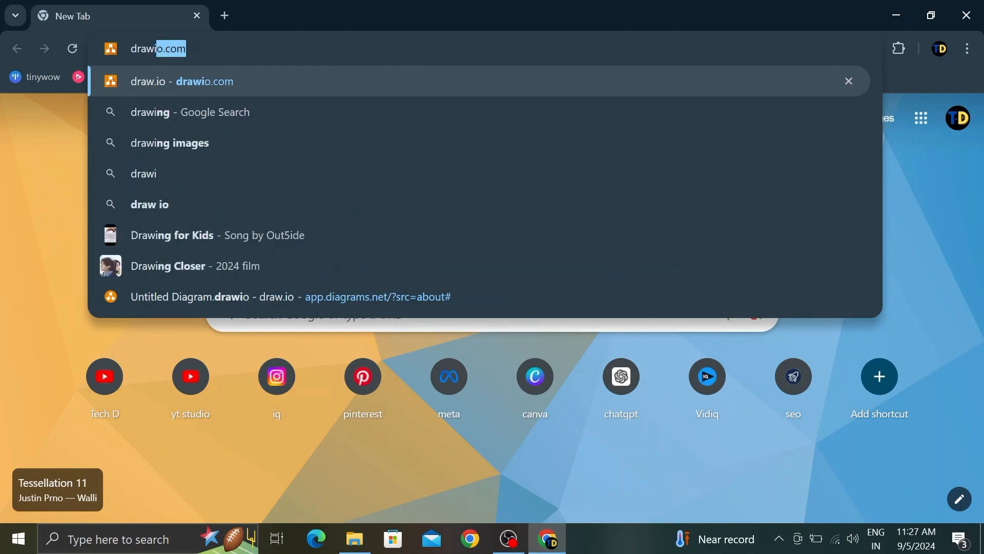
text(o.com)
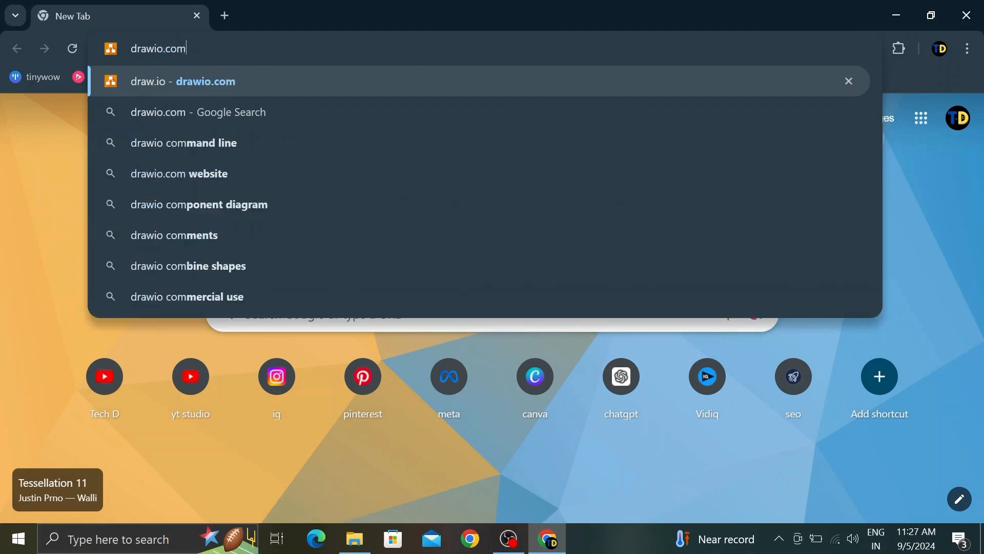
key(Return)
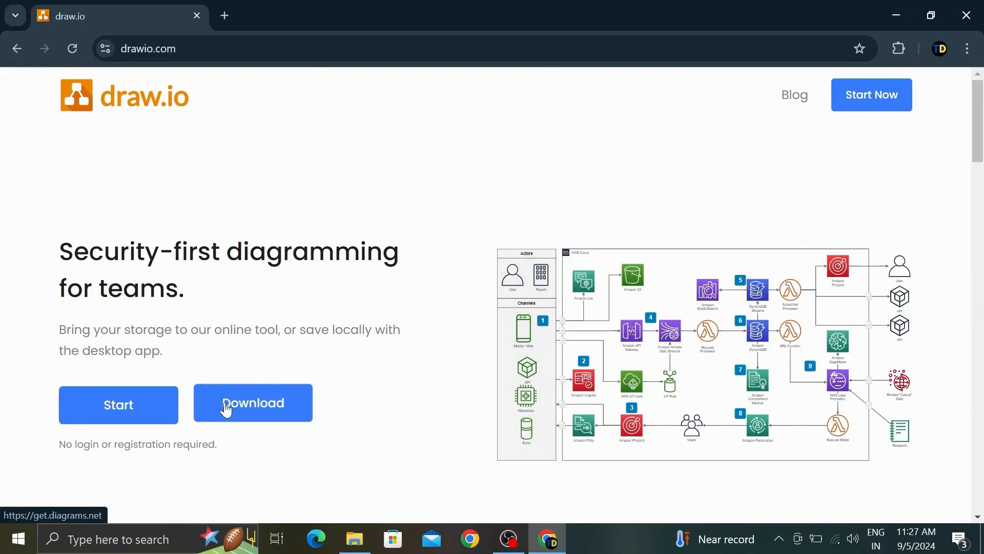
click(164, 409)
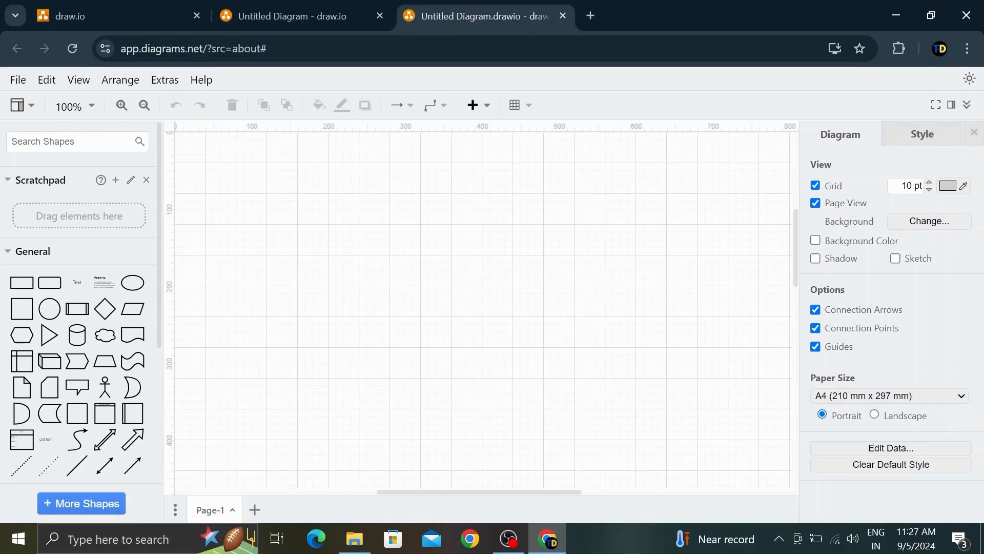
Step: Create a new diagram from the four-step Process Bar template in the Charts category
click(15, 82)
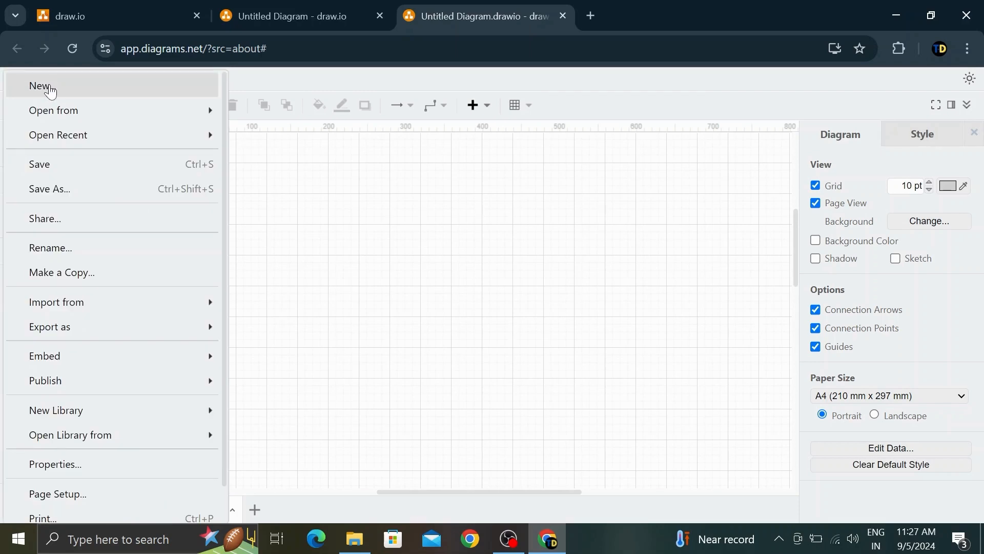
click(49, 89)
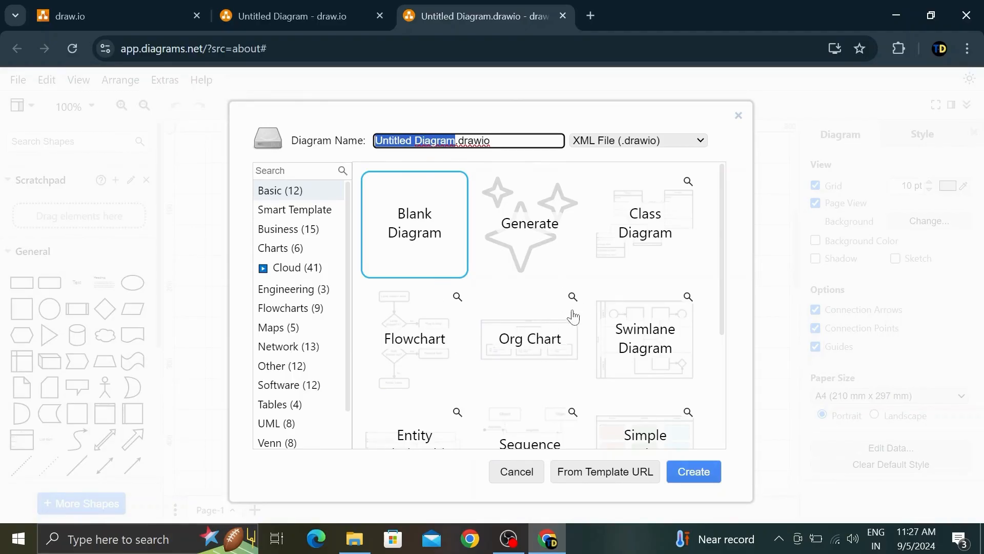
scroll(540, 352, down, 3)
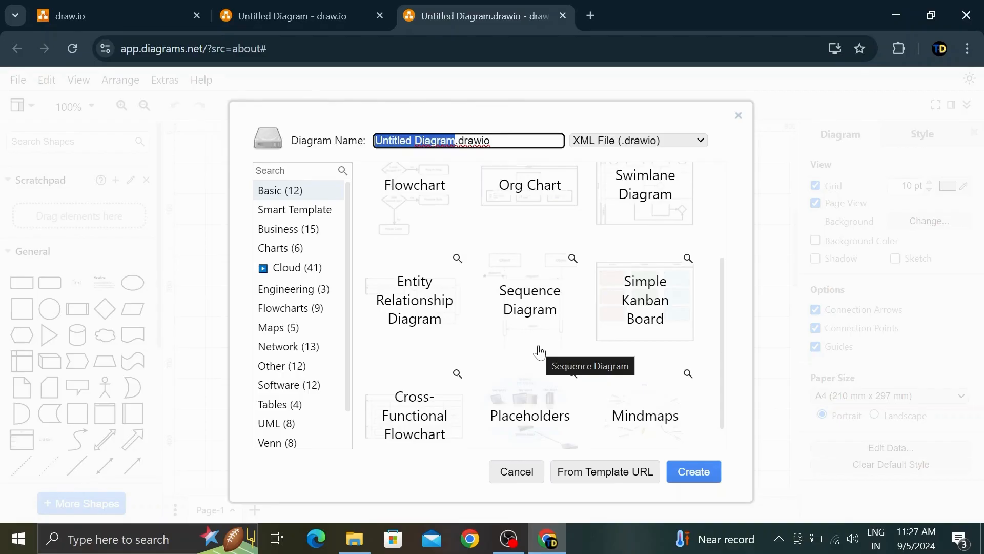
click(280, 237)
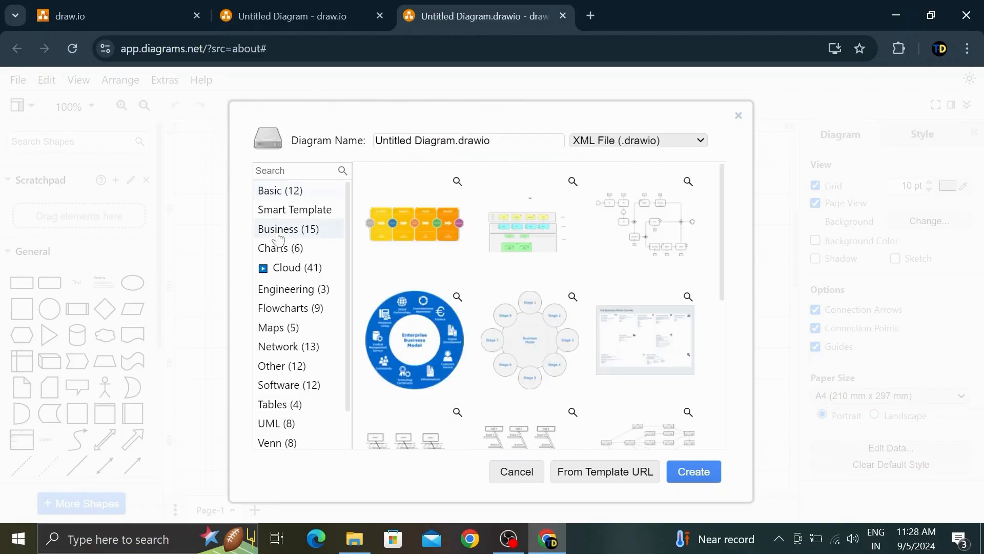
click(288, 289)
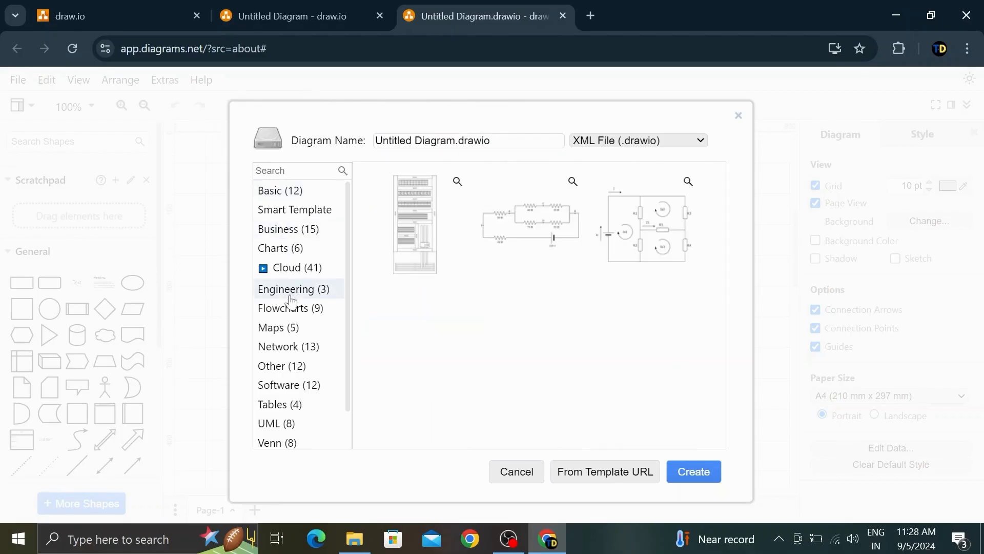
click(282, 385)
click(280, 248)
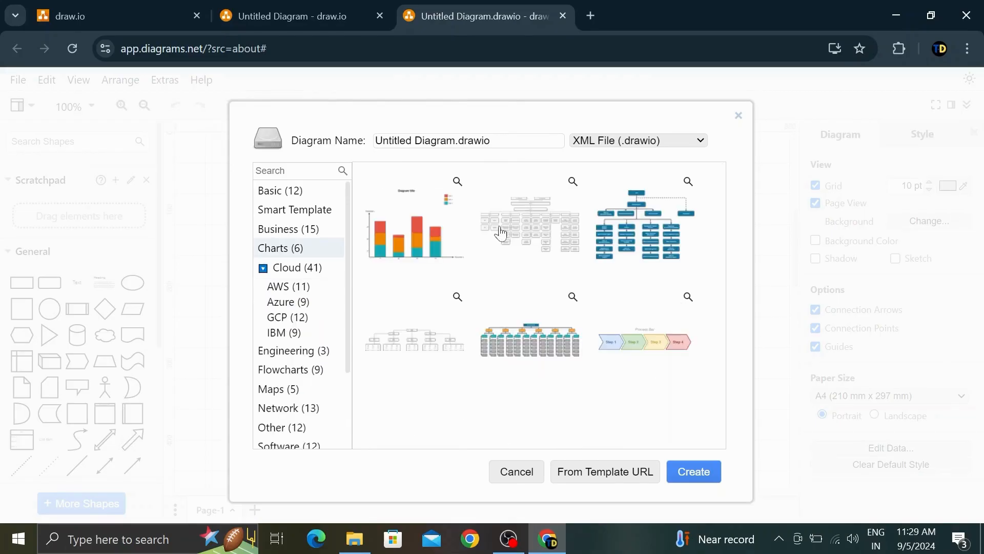
click(657, 350)
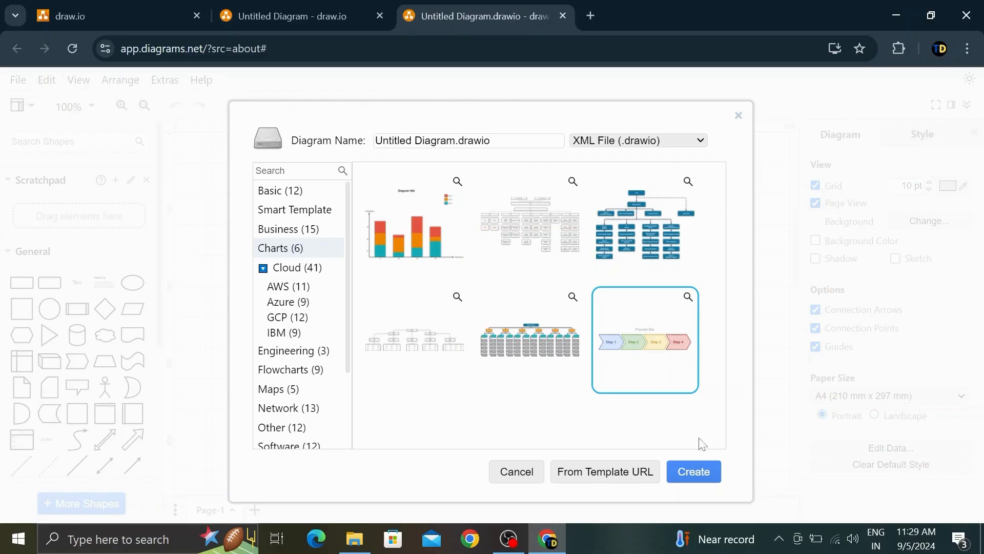
click(694, 472)
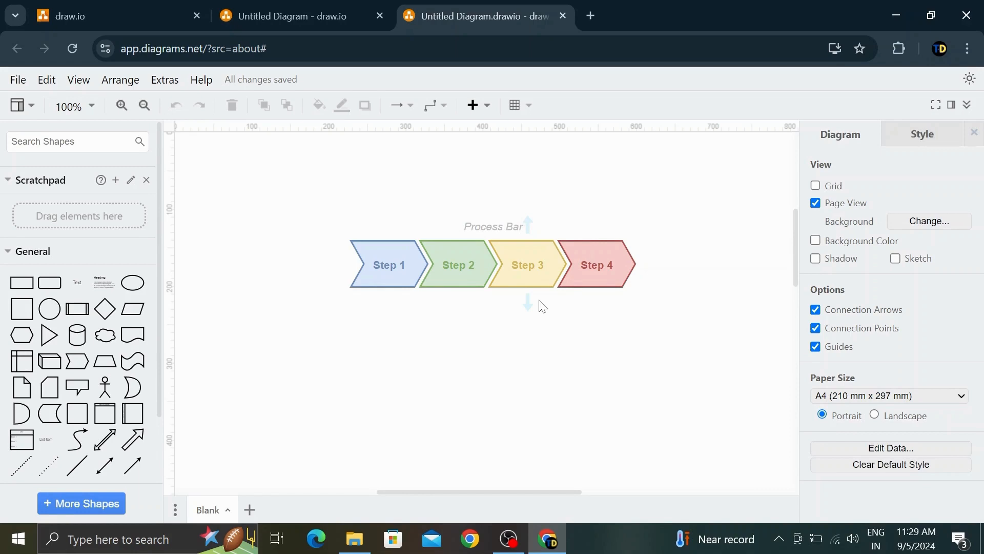
Step: Apply the beige style with teal outlines to the whole process bar diagram
click(911, 138)
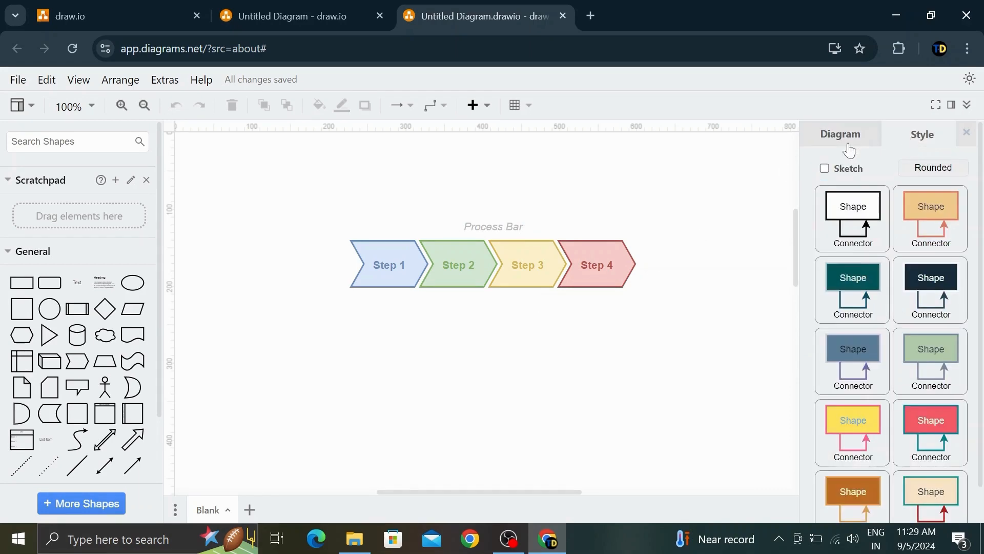
click(860, 225)
click(853, 279)
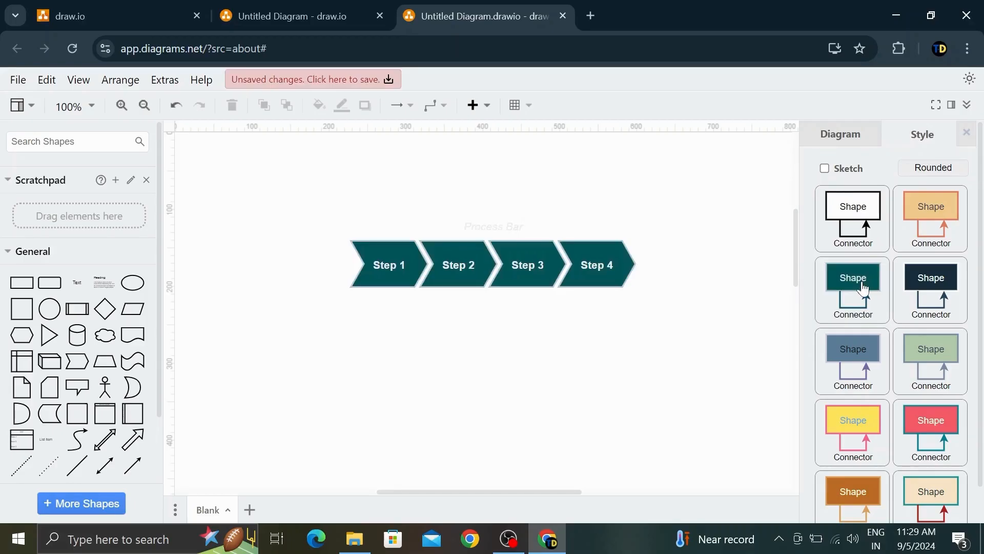
click(913, 345)
scroll(914, 345, down, 1)
click(851, 378)
click(957, 392)
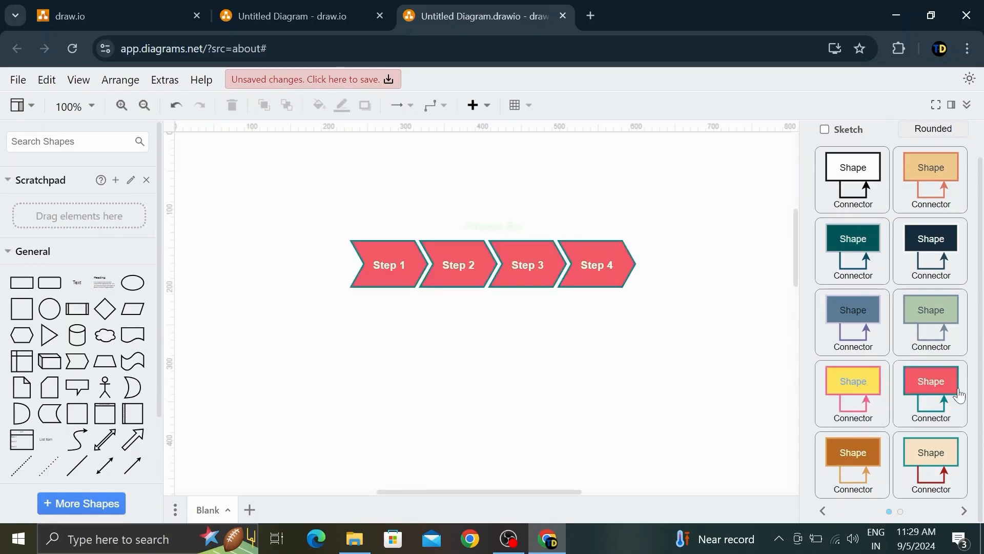
click(932, 467)
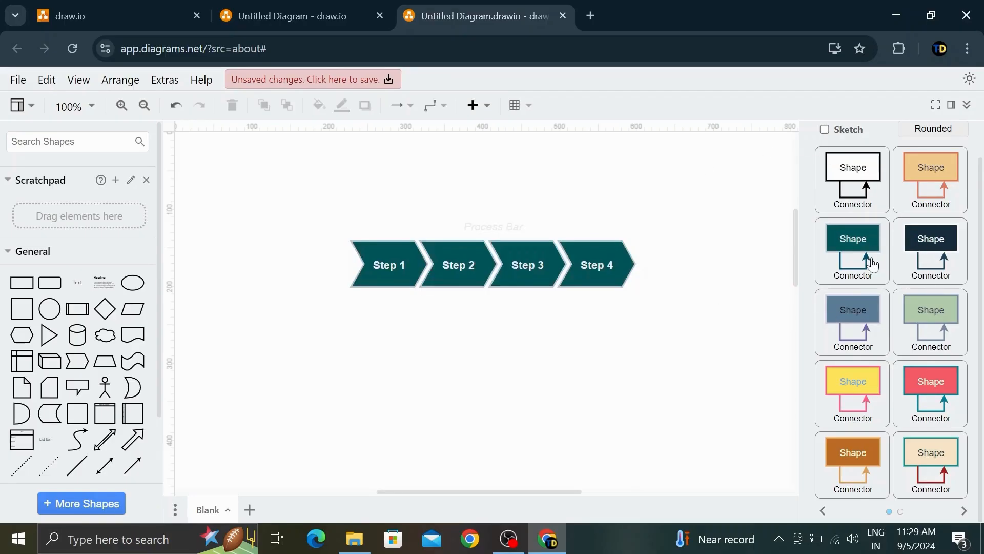
click(822, 511)
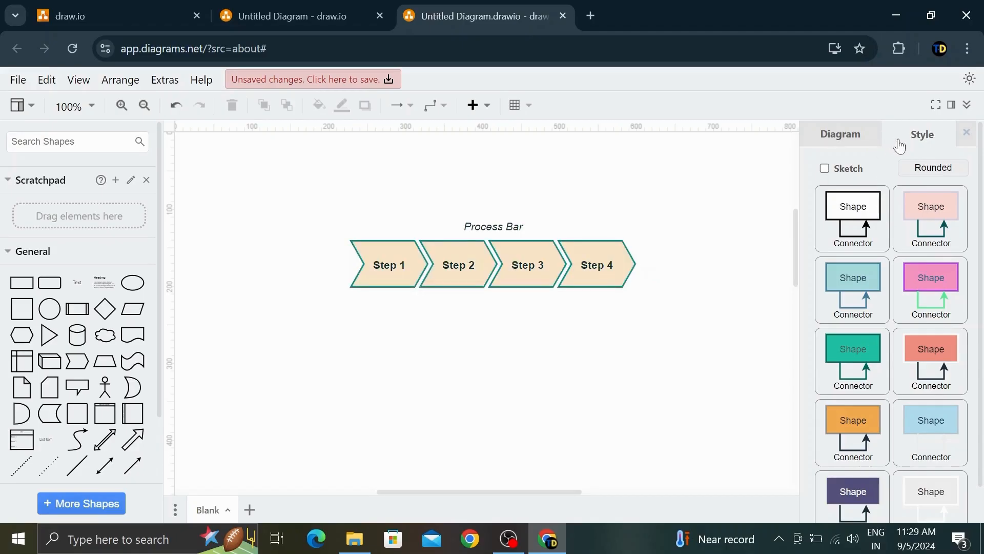
click(840, 135)
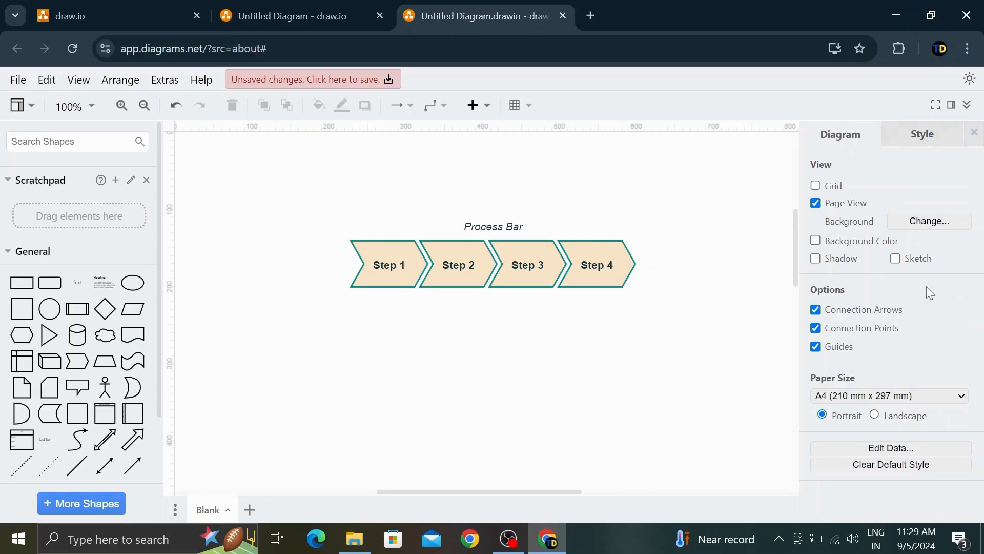
click(925, 223)
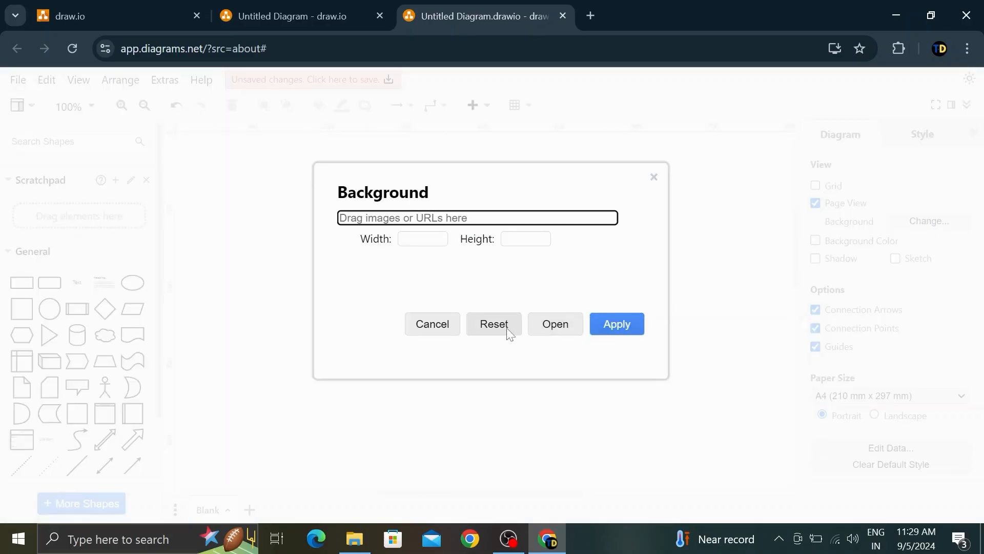
click(430, 328)
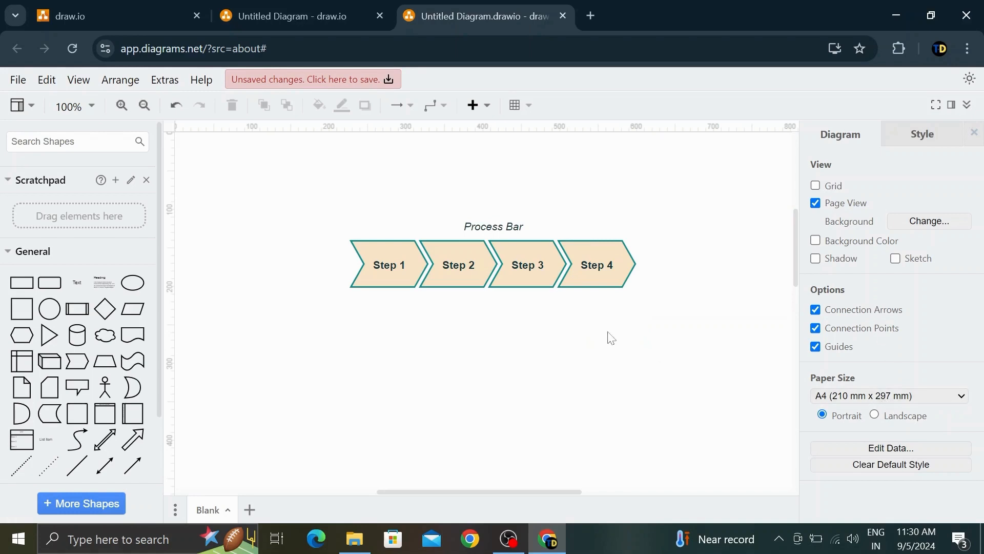
Step: Apply the green colour preset to the Step 1 arrow shape
click(393, 248)
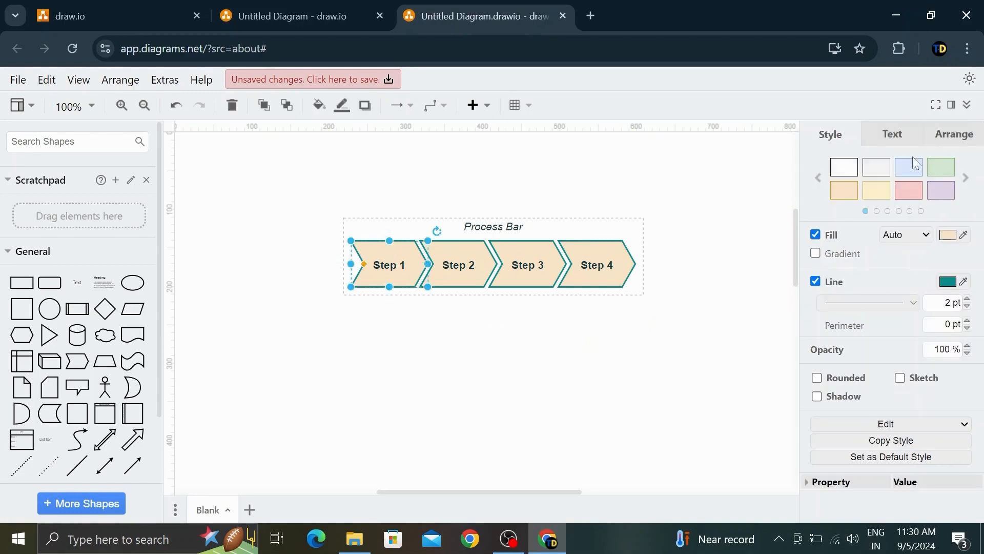
click(838, 192)
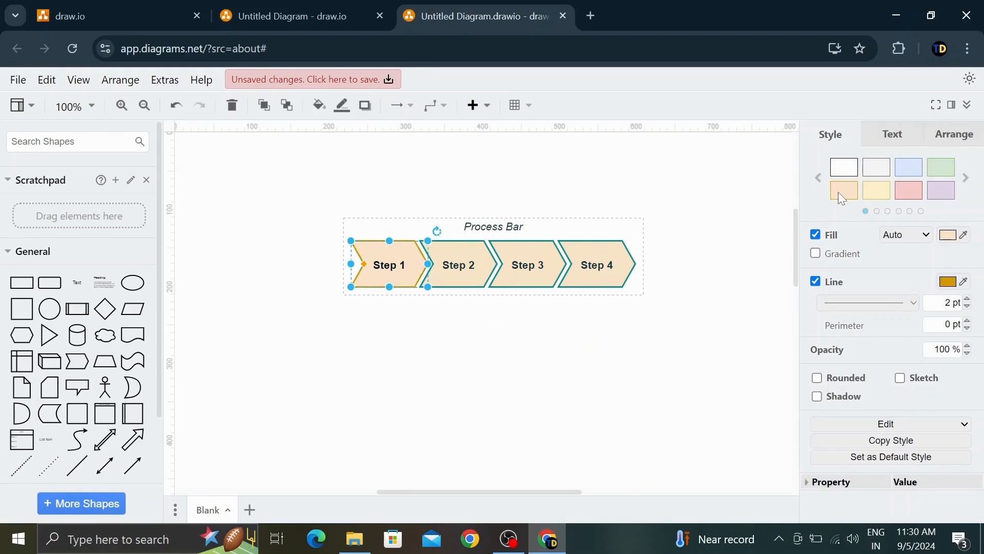
click(918, 175)
click(937, 170)
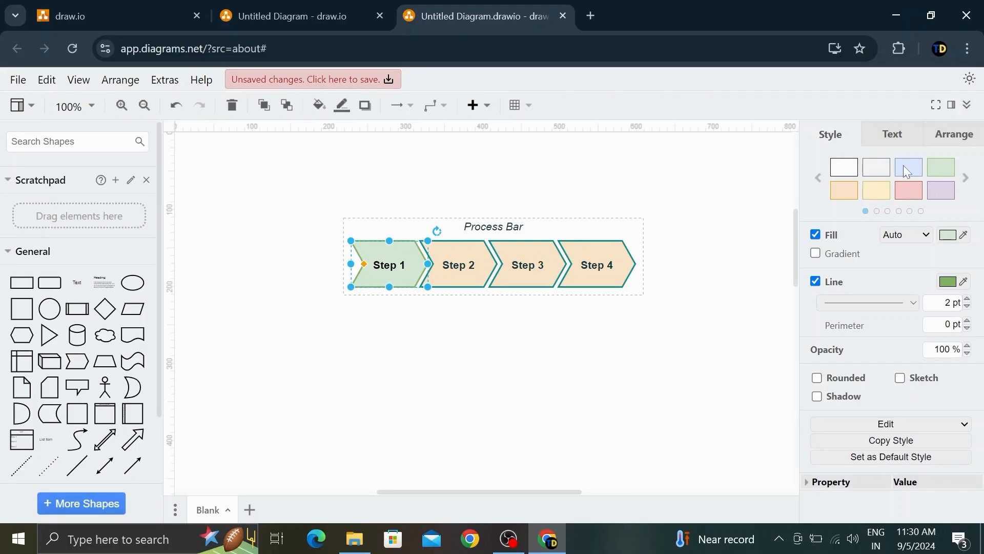
Step: Try the gradient, rounded and sketch style options on the Step 1 shape
click(815, 254)
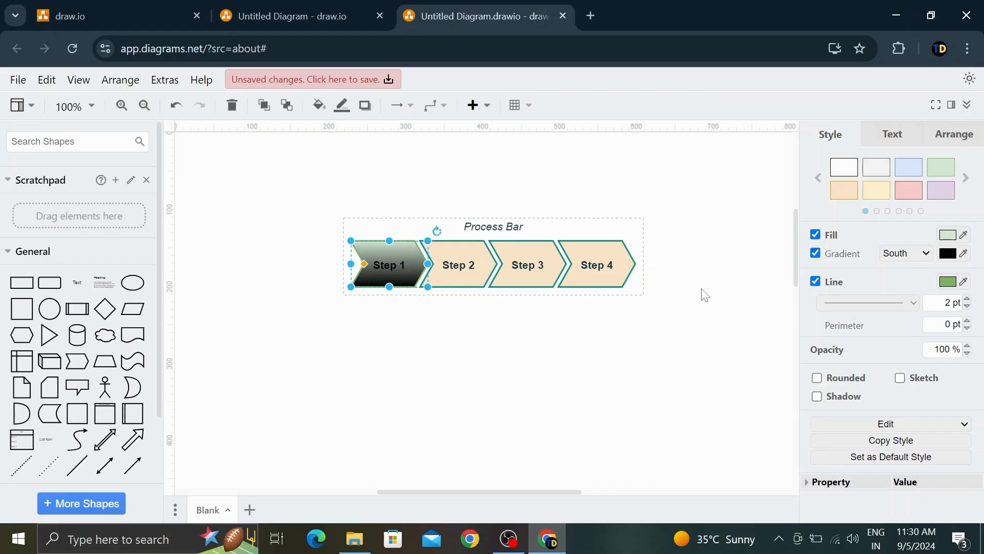
scroll(712, 300, down, 3)
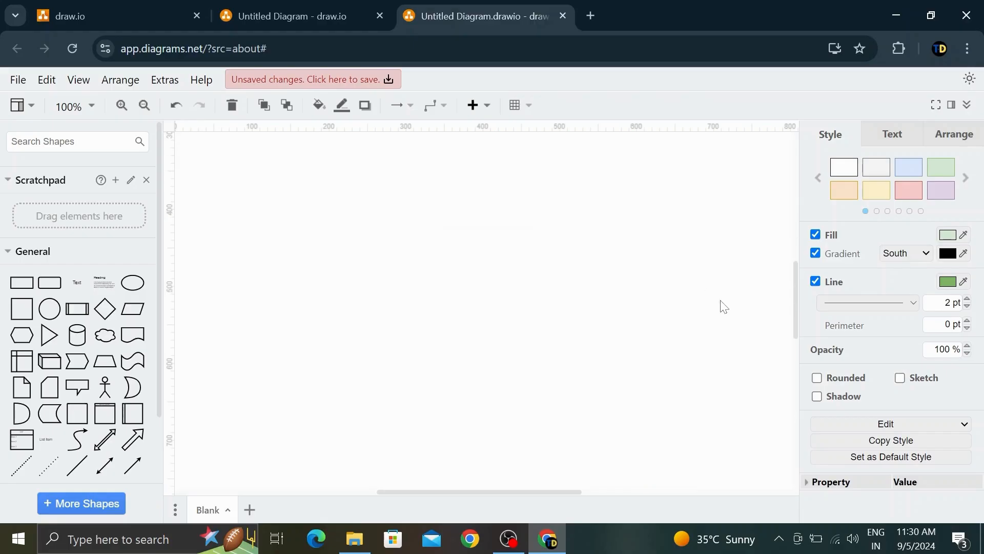
click(817, 378)
scroll(563, 349, up, 3)
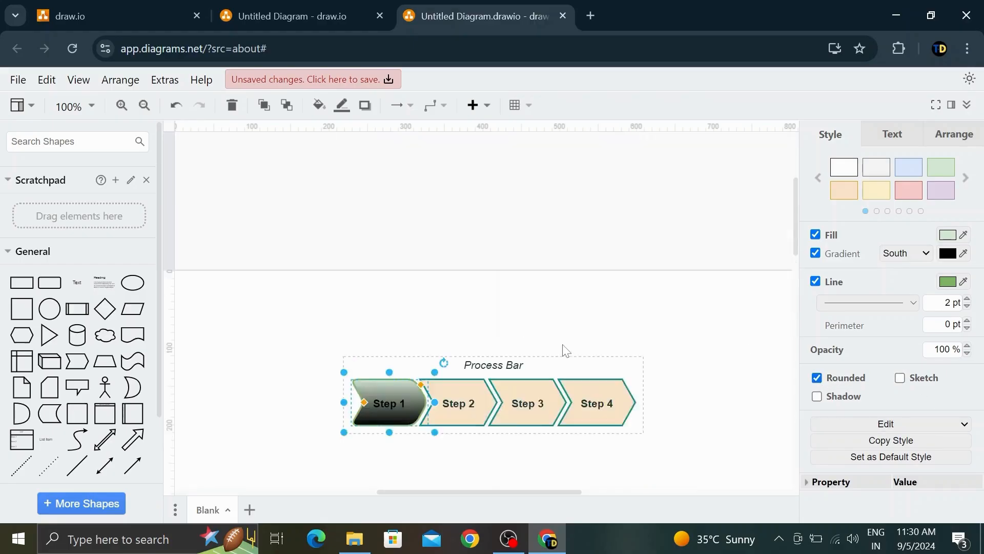
click(908, 380)
click(817, 377)
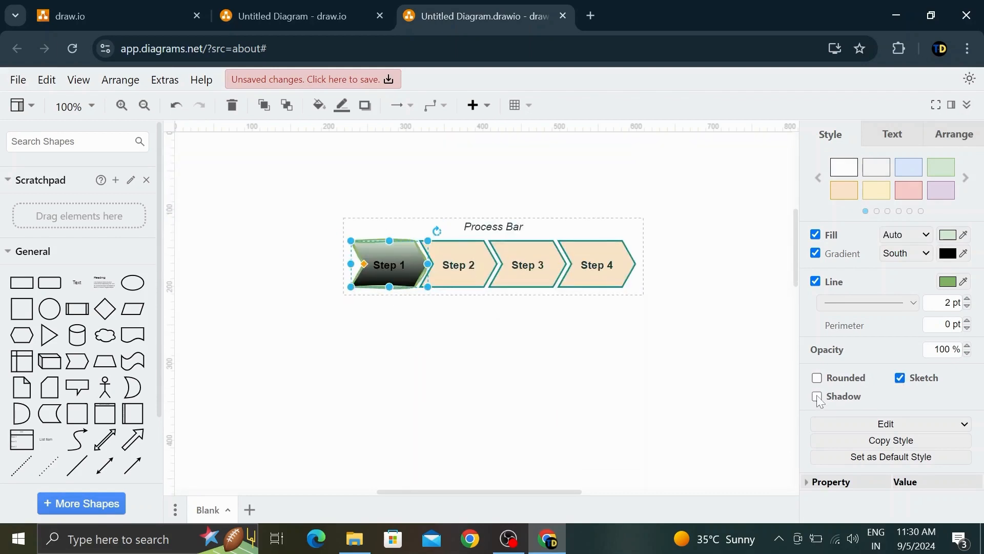
Step: Add a shadow to the Step 1 shape and remove its sketch and gradient effects
click(818, 397)
click(902, 378)
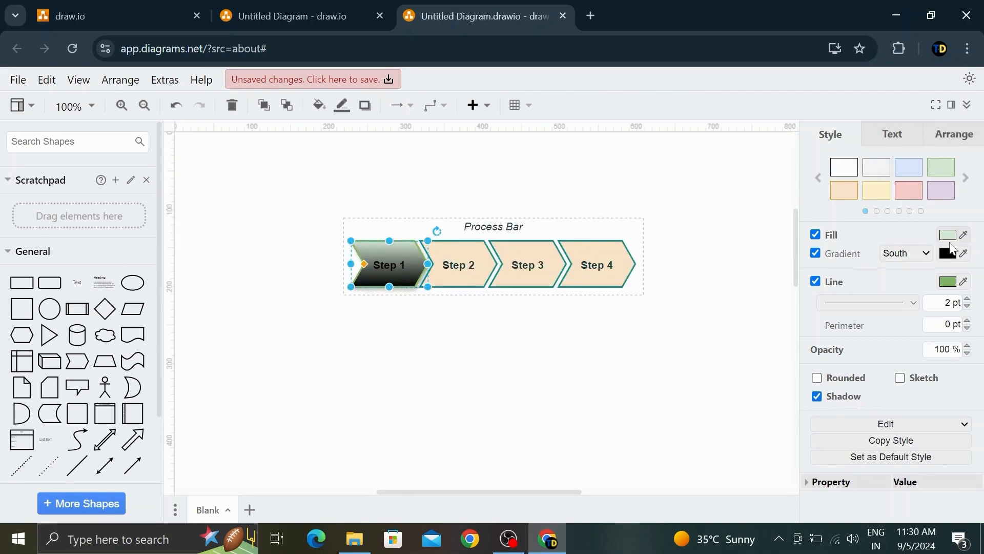
click(817, 254)
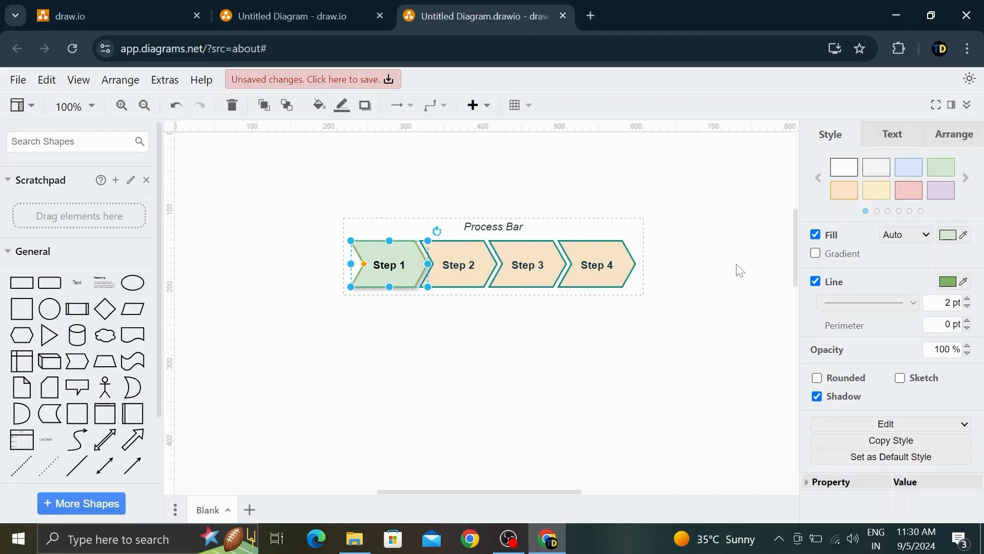
scroll(584, 479, up, 3)
scroll(584, 479, down, 3)
Step: Set the font of the Step 1 label to Verdana
click(892, 134)
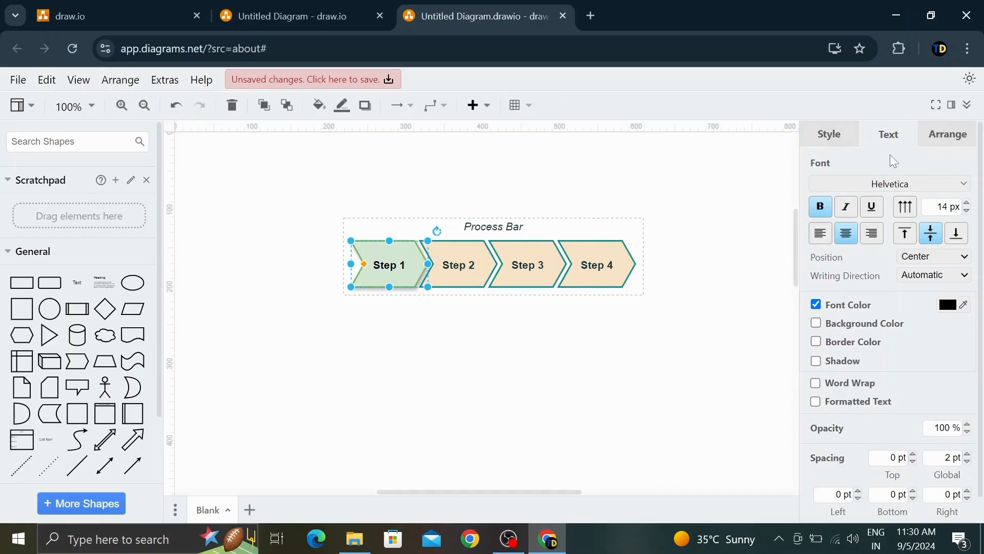
click(890, 183)
click(874, 243)
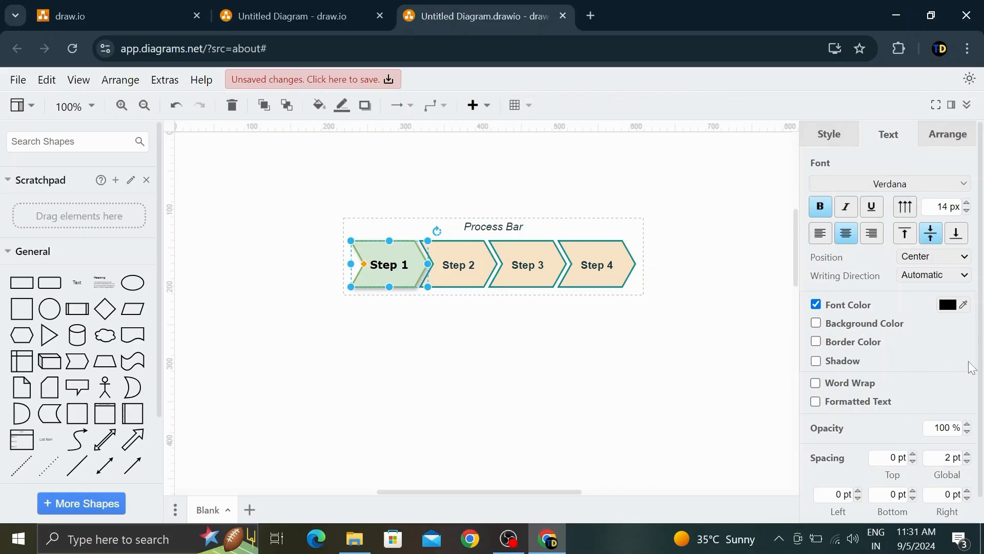
Step: Set the font color of the Step 1 label to a dark magenta
click(965, 306)
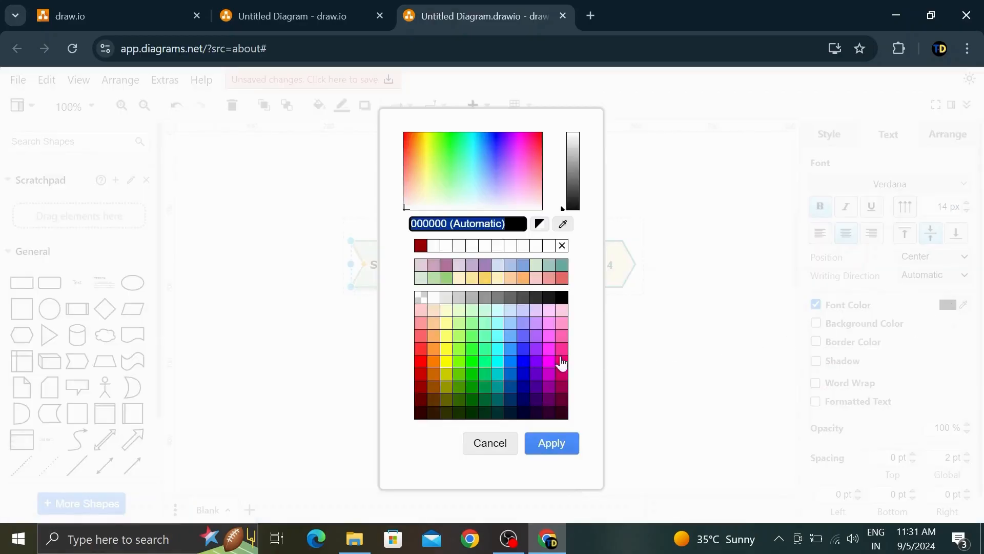
click(563, 391)
click(552, 443)
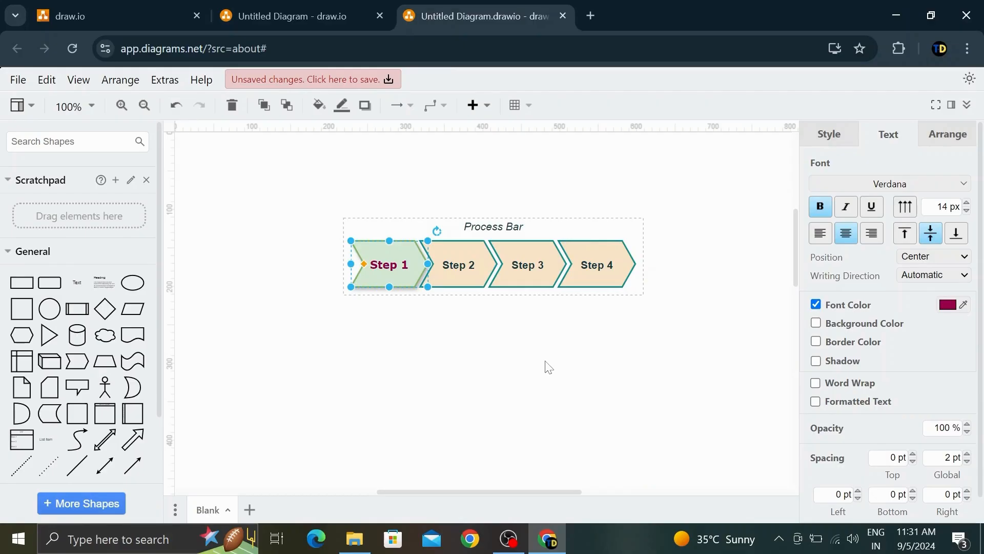
Step: Give the Step 1 label a light pink background color, FFCCE6
click(816, 323)
click(948, 323)
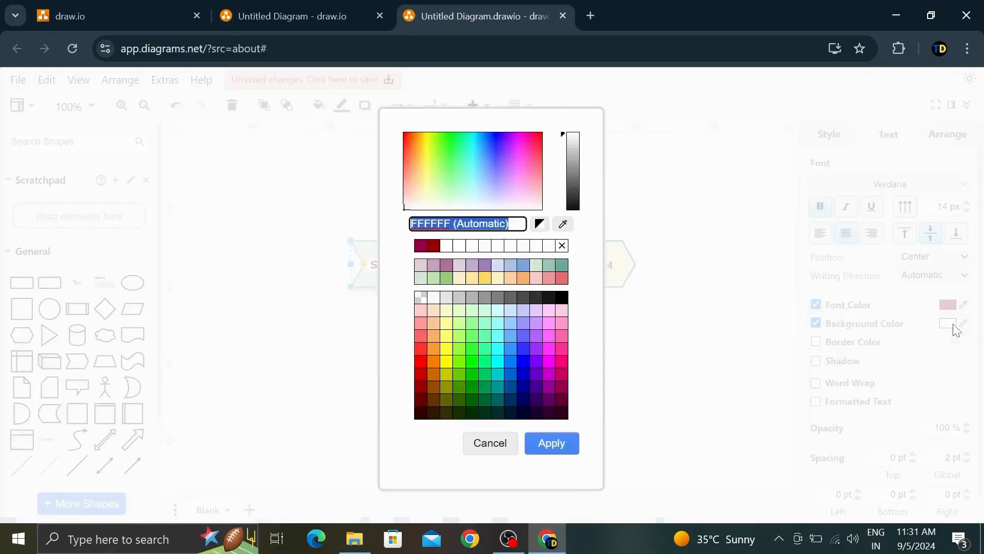
click(560, 311)
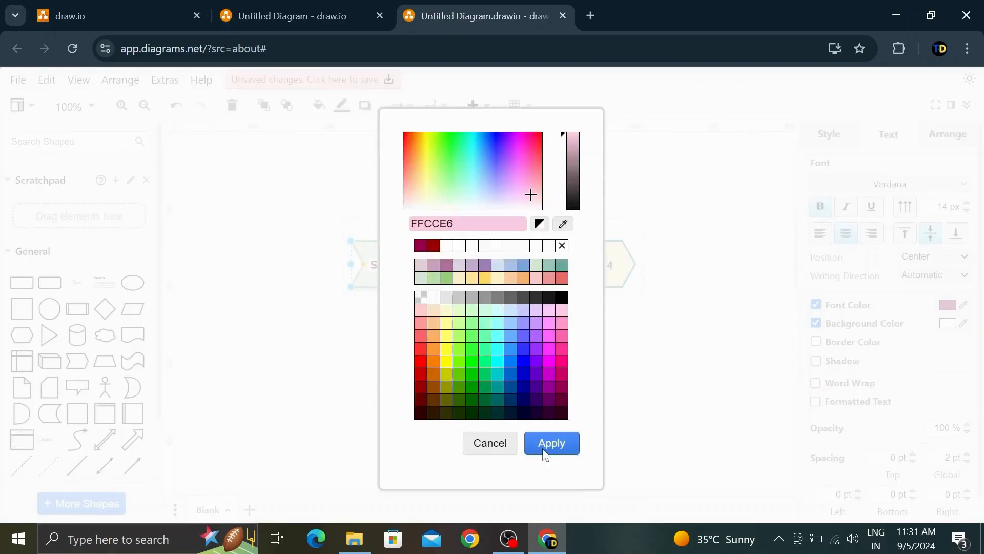
click(546, 445)
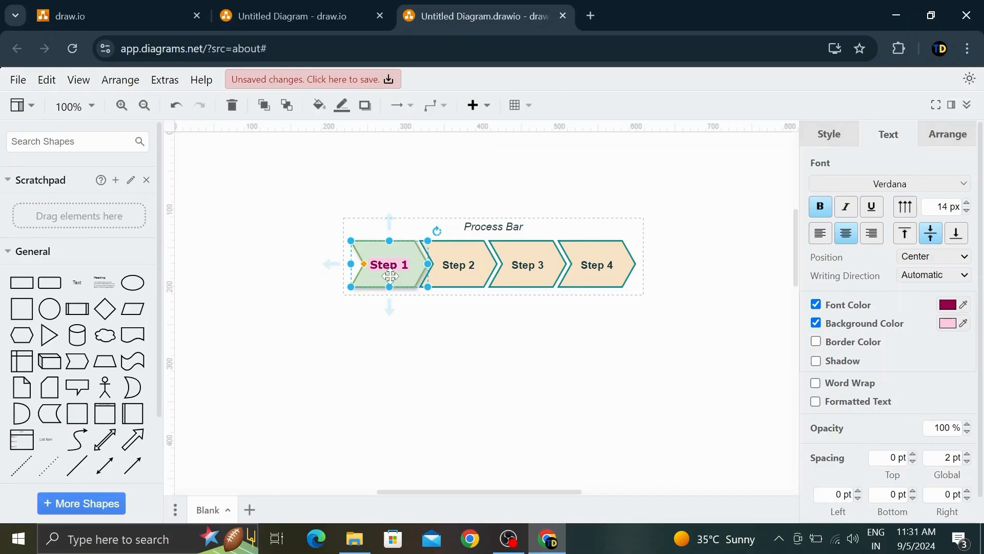
Step: Try a text shadow and a pink FF99CC border on the Step 1 label, and remove both
click(817, 342)
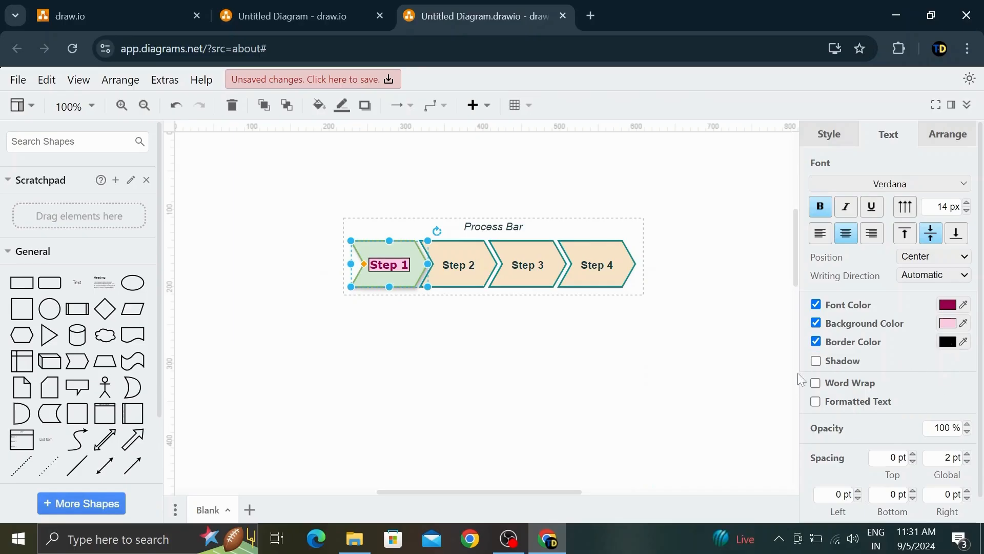
click(816, 361)
click(816, 361)
click(817, 342)
click(816, 341)
click(948, 342)
click(562, 325)
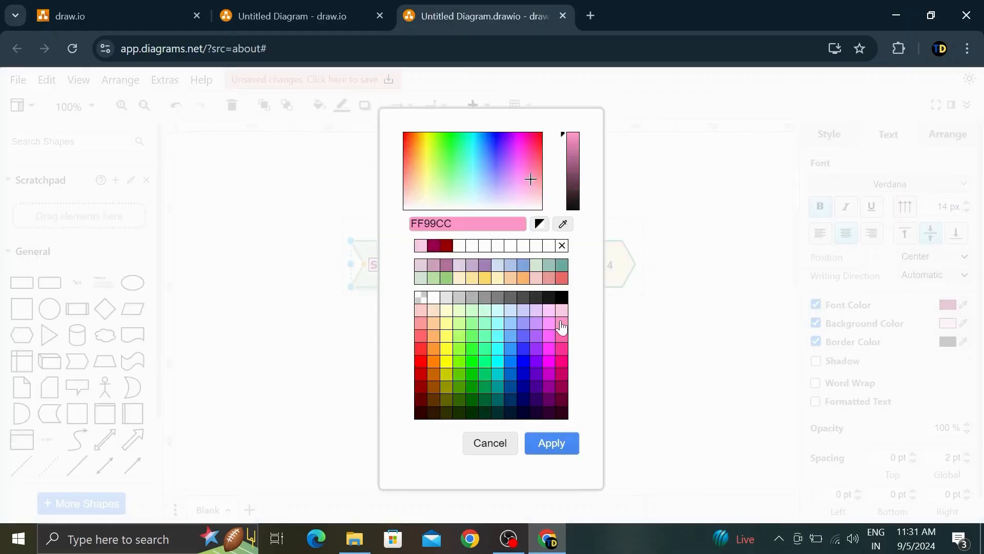
click(544, 437)
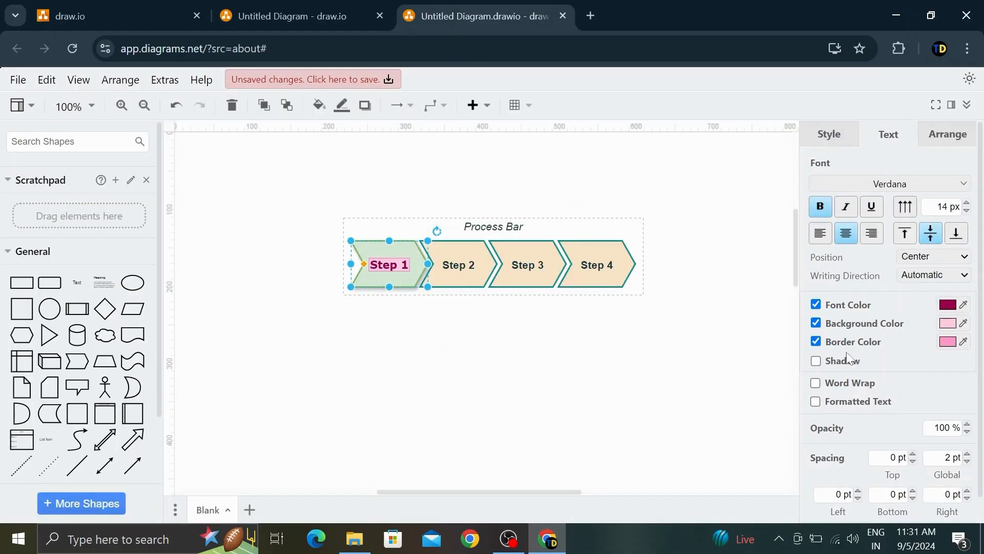
click(816, 342)
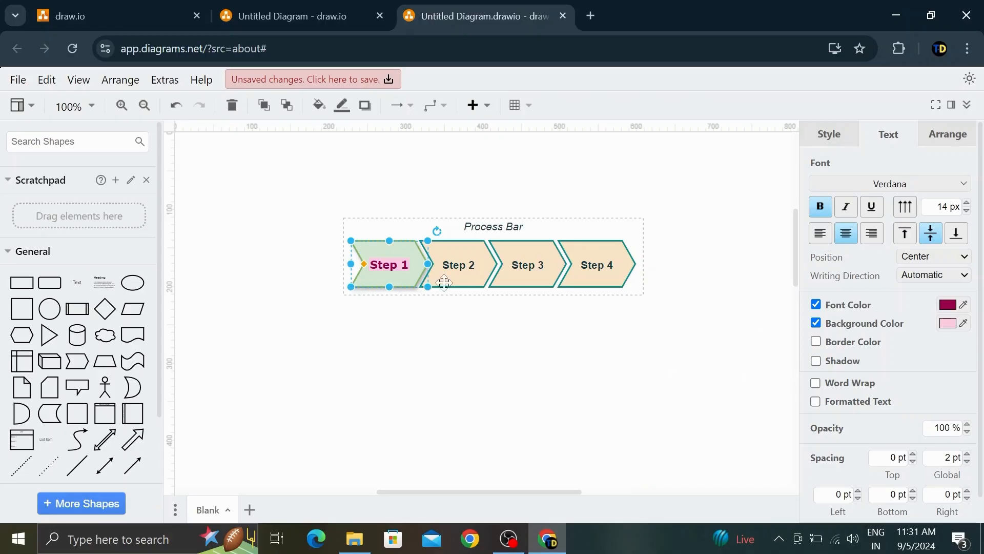
Step: Try right and left alignment and non-bold text on the Step 1 label, restoring centered bold
click(871, 233)
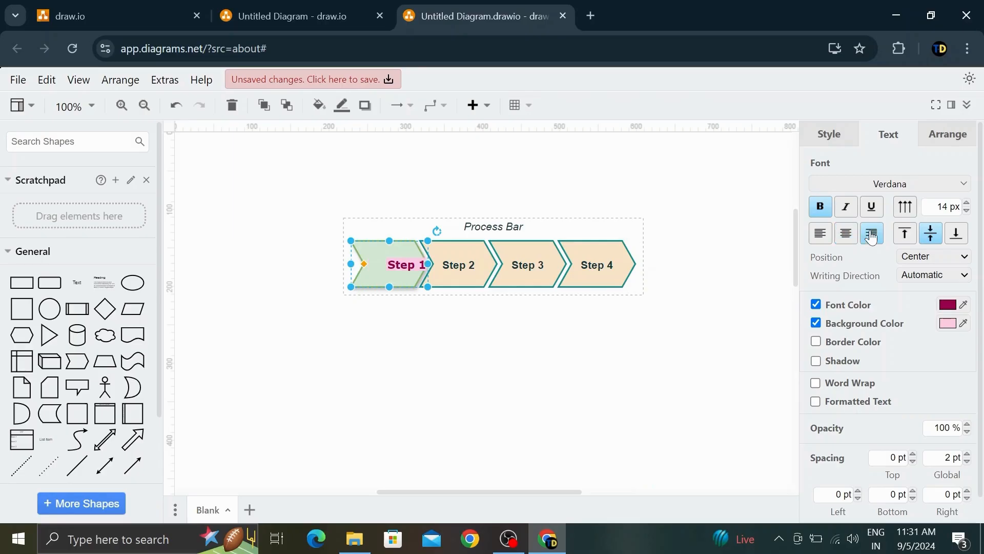
click(821, 234)
click(872, 235)
click(846, 233)
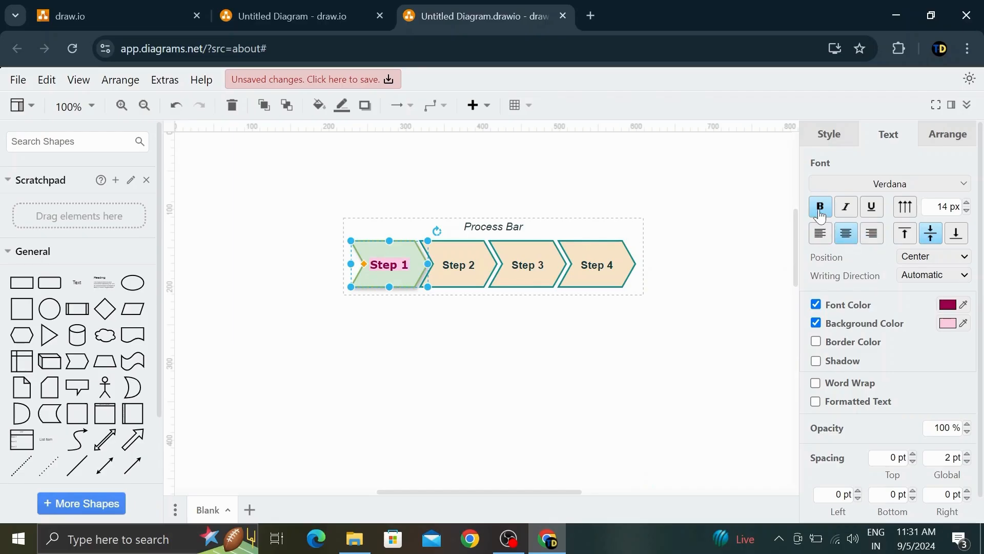
click(820, 215)
click(820, 216)
scroll(897, 312, down, 1)
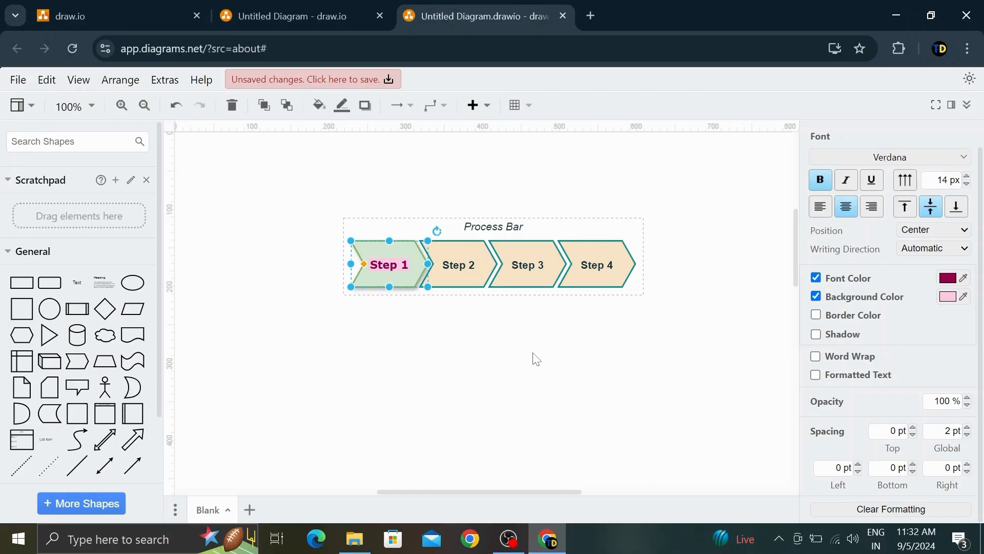
scroll(533, 359, down, 5)
scroll(533, 359, up, 5)
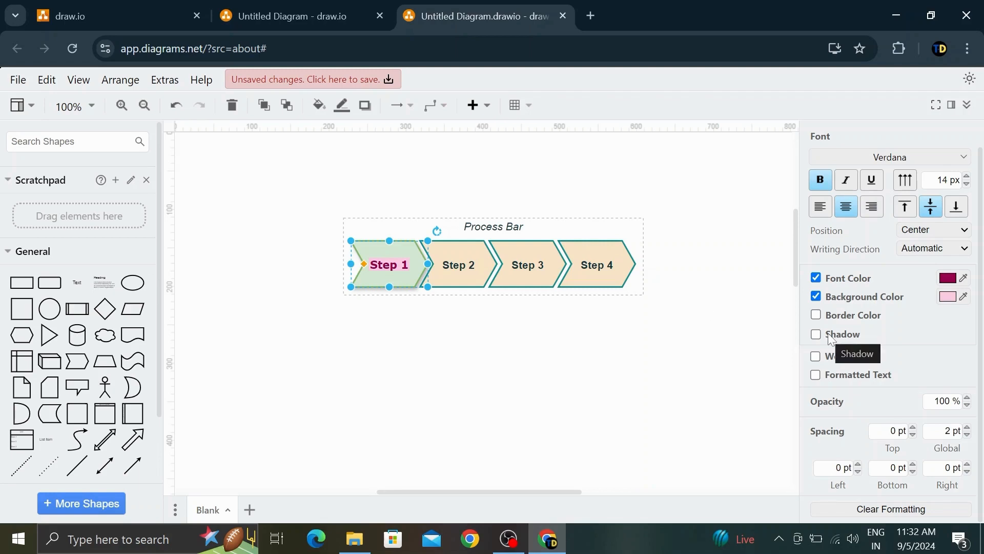
Step: Browse the additional shape libraries on offer and leave the selection without adding any
click(7, 251)
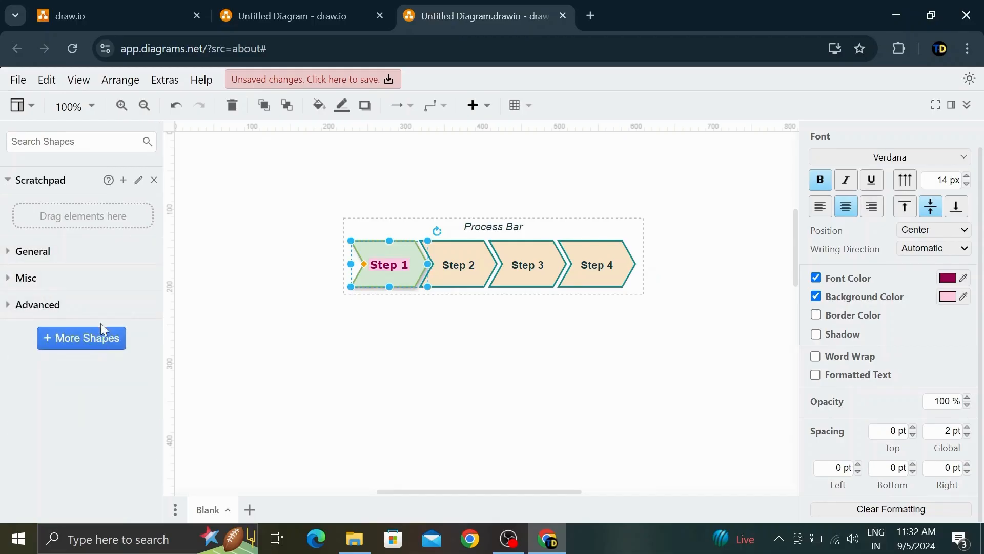
click(92, 335)
scroll(318, 323, down, 8)
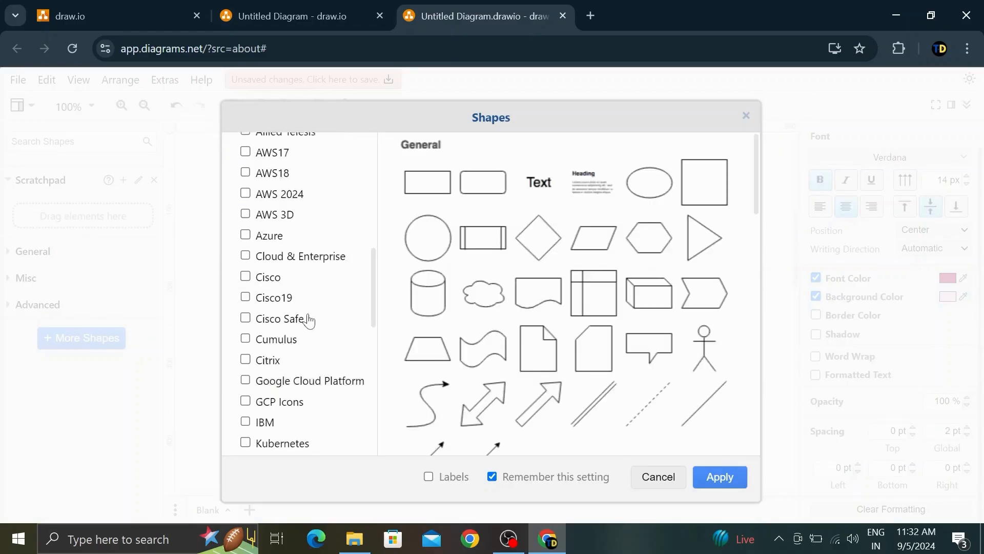
scroll(314, 323, up, 10)
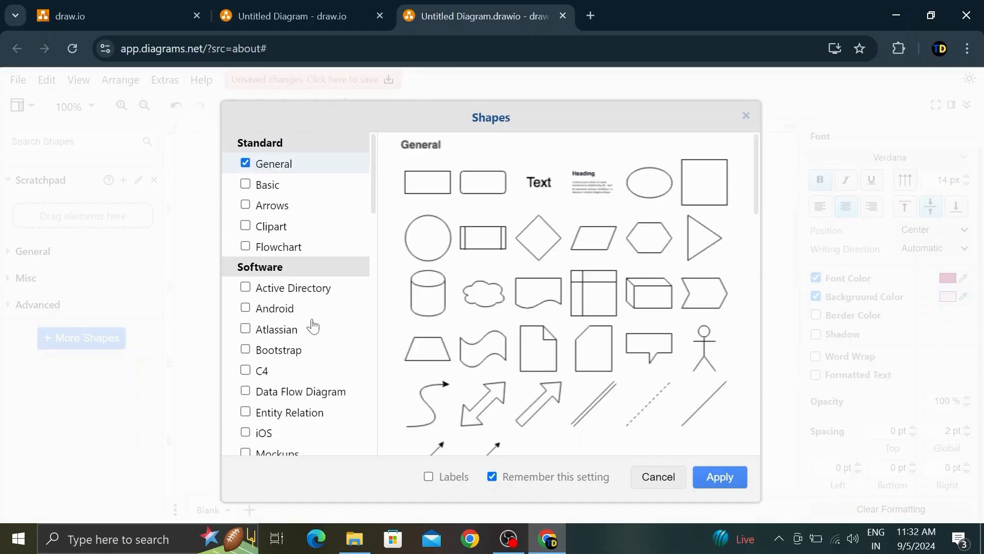
click(658, 477)
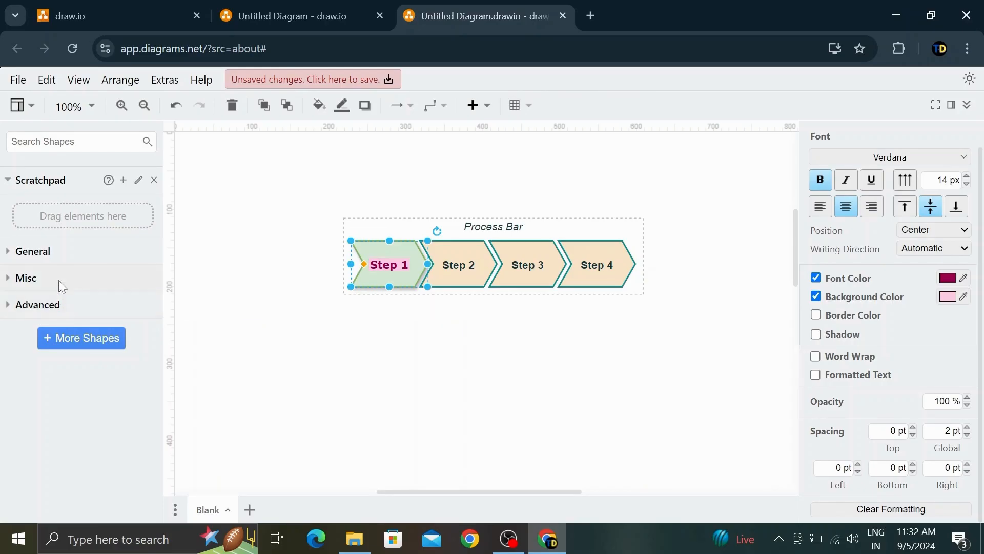
Step: Examine the shapes available in the General, Misc and Advanced libraries
click(20, 254)
scroll(49, 228, down, 2)
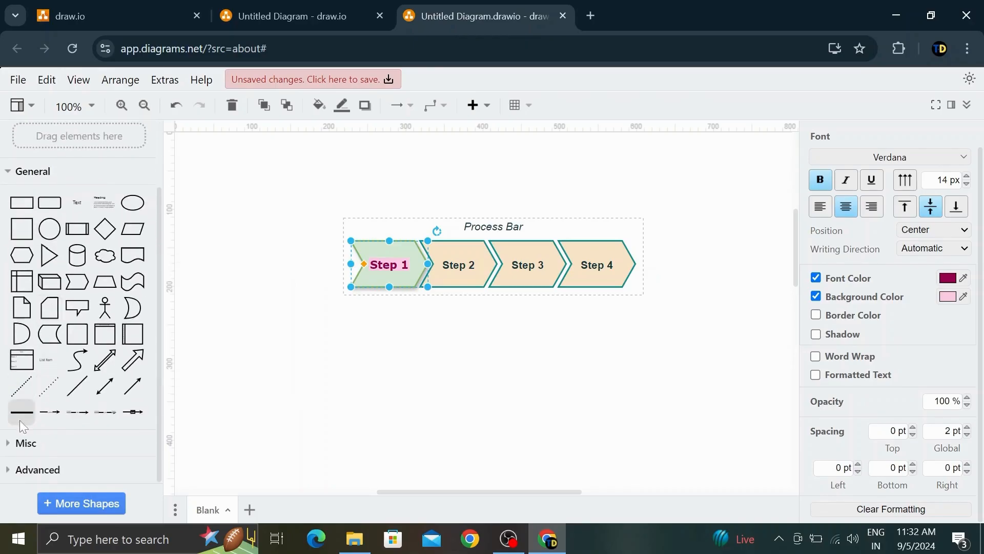
click(26, 442)
scroll(54, 388, down, 5)
mouse_move(54, 388)
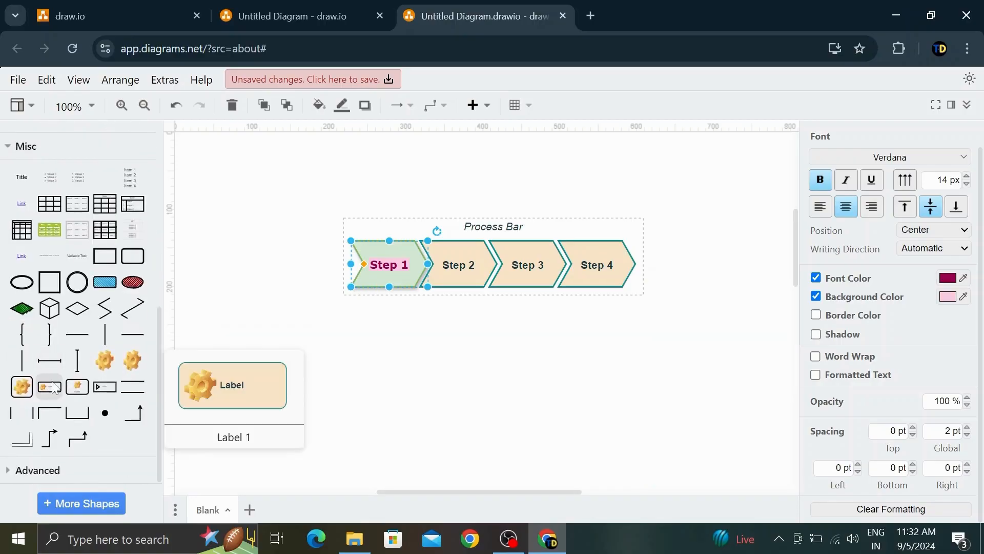
scroll(51, 383, up, 5)
scroll(51, 382, down, 5)
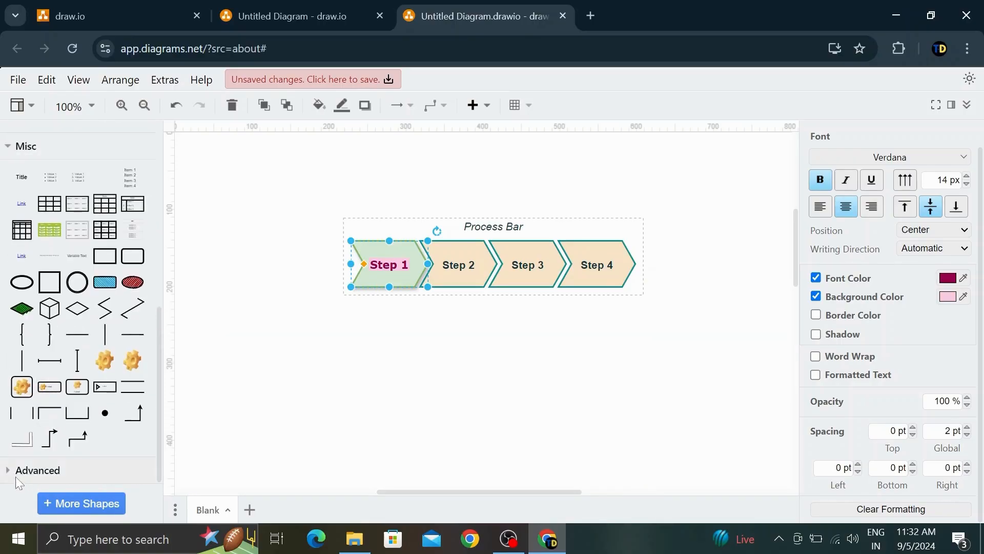
click(19, 470)
scroll(66, 405, down, 5)
scroll(67, 405, up, 3)
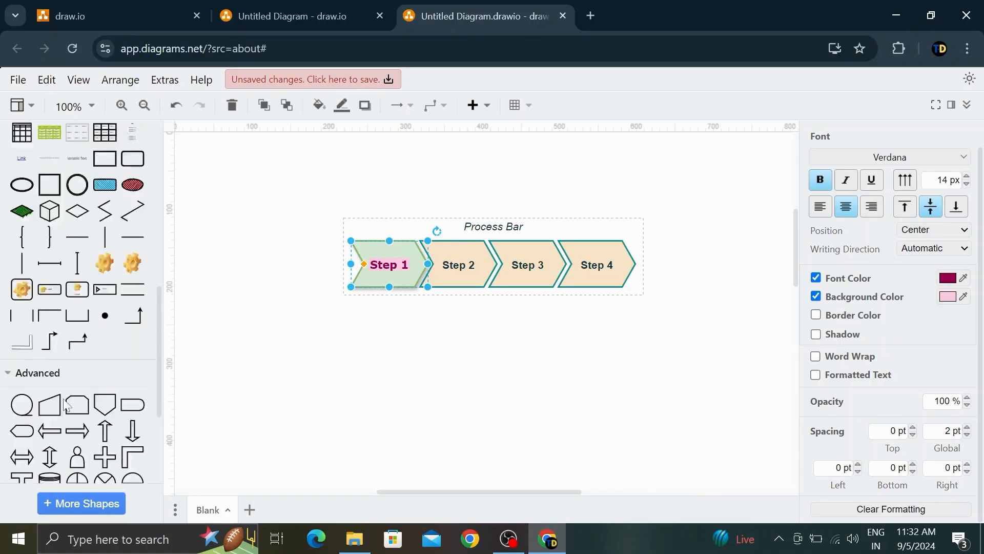
scroll(66, 405, down, 3)
click(20, 224)
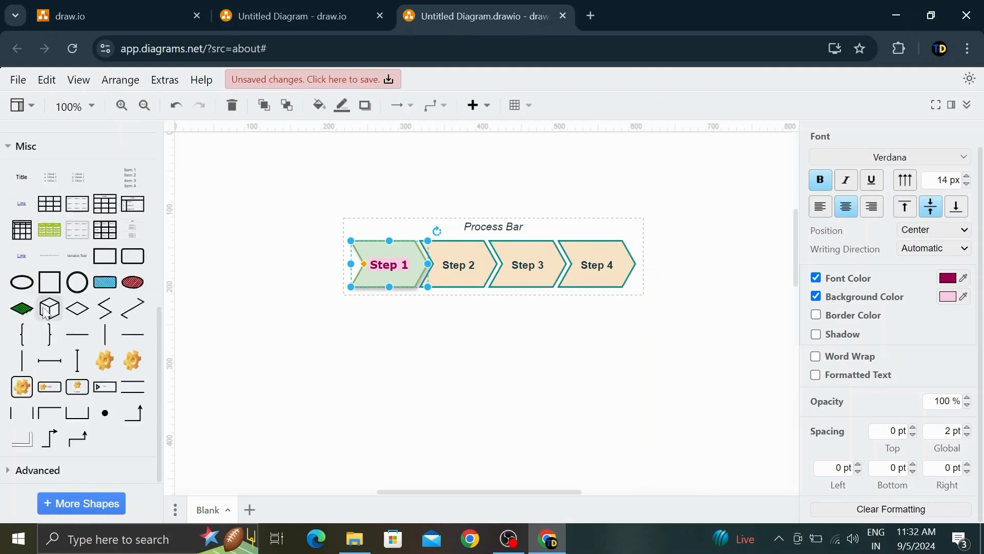
scroll(47, 313, up, 5)
click(23, 374)
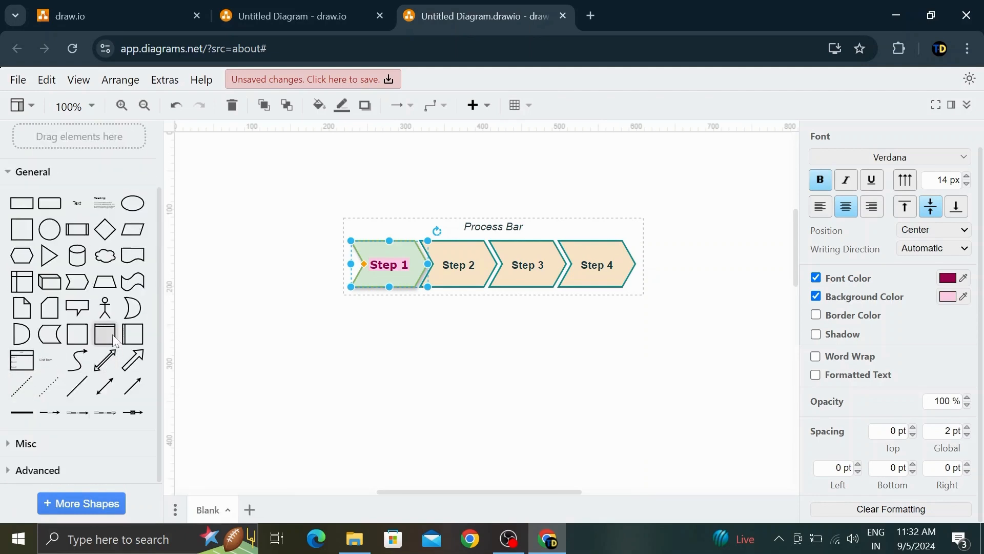
mouse_move(116, 340)
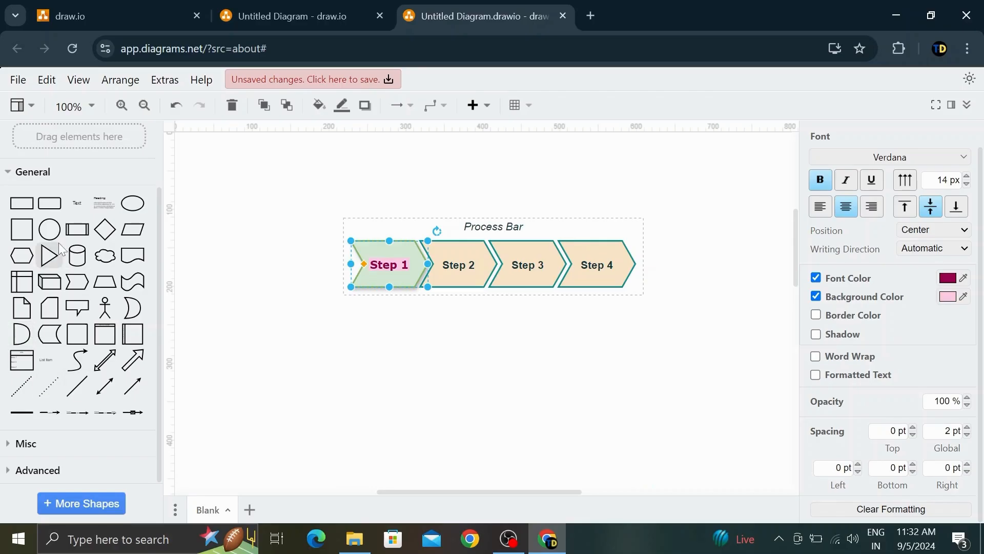
mouse_move(61, 250)
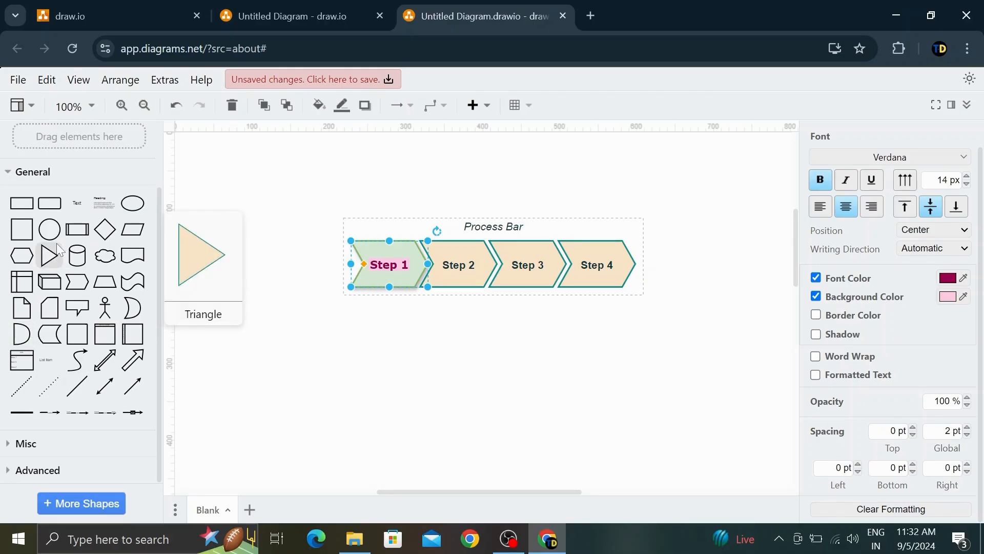
mouse_move(118, 296)
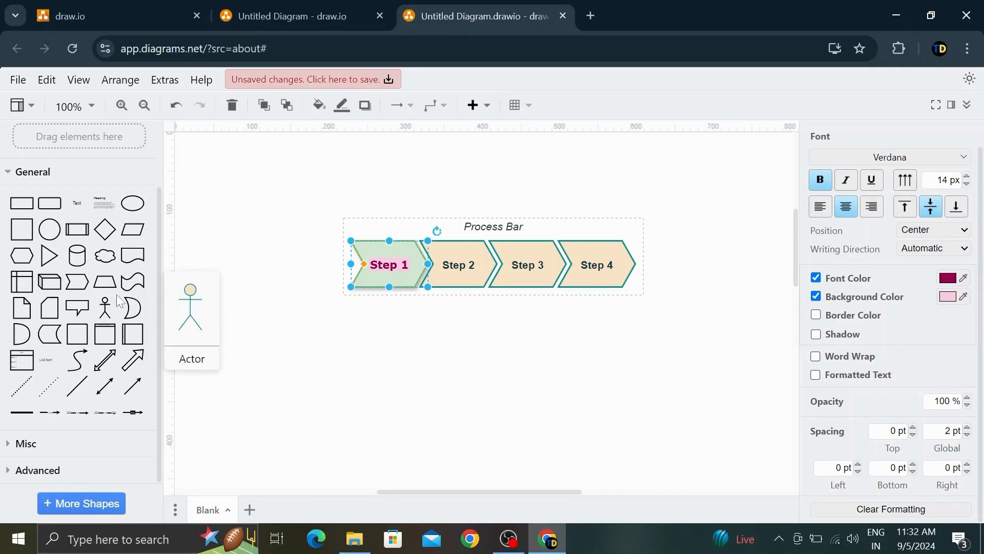
Step: Add a rounded rectangle below the process bar and connect it with an arrow to the Step 3 shape
click(49, 203)
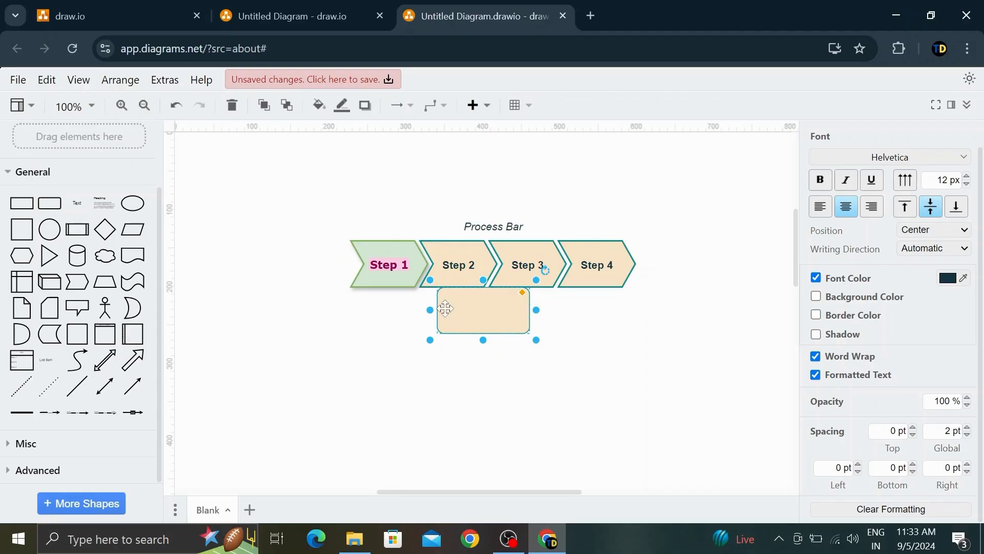
drag(482, 318, 479, 350)
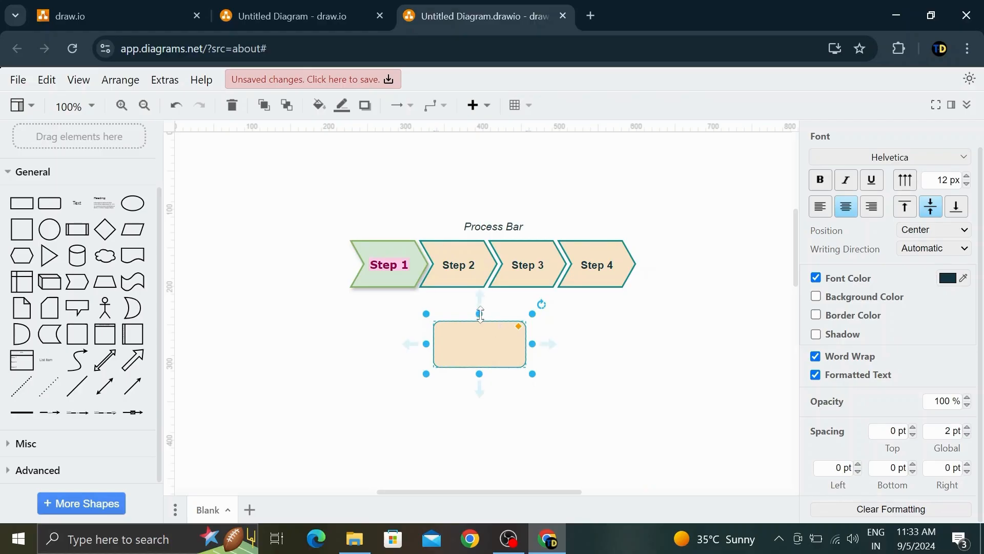
mouse_move(479, 296)
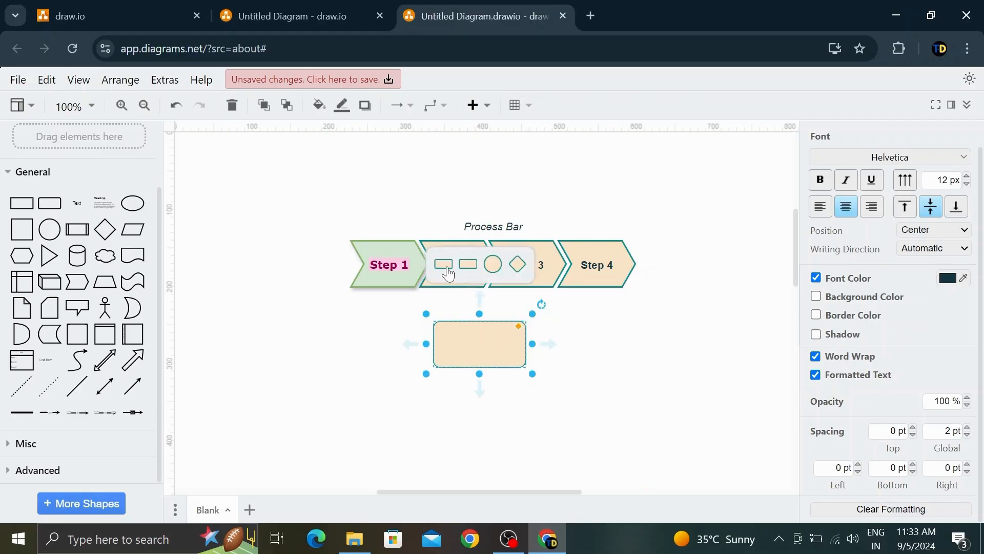
click(449, 274)
drag(481, 353, 481, 381)
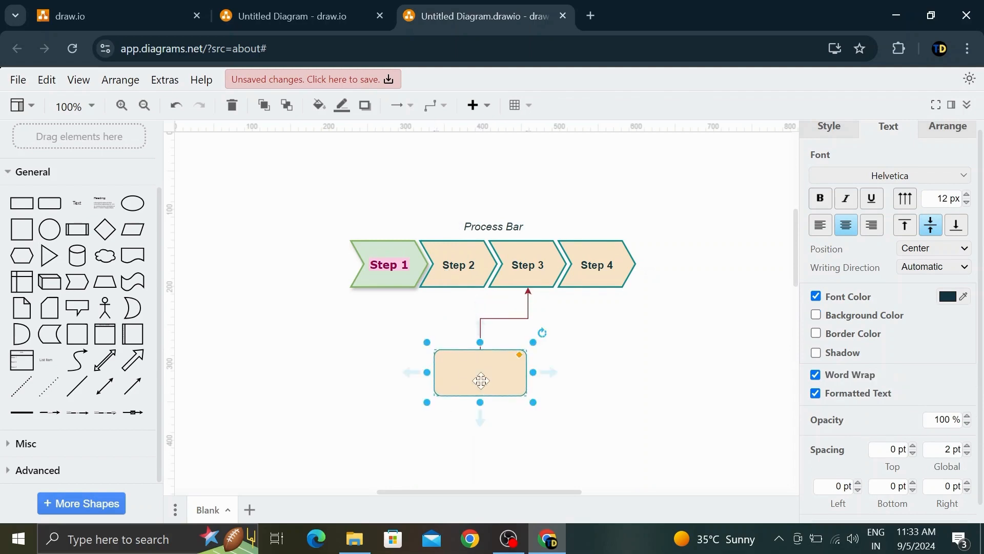
Step: Add connected rounded rectangles on the left and right of the new rectangle, and another one below the right-hand rectangle
mouse_move(423, 371)
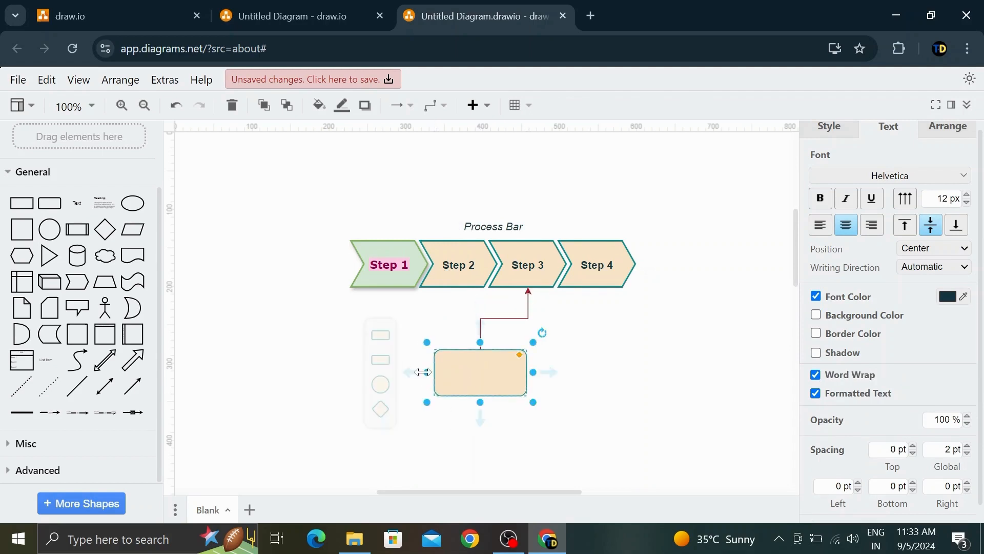
click(379, 337)
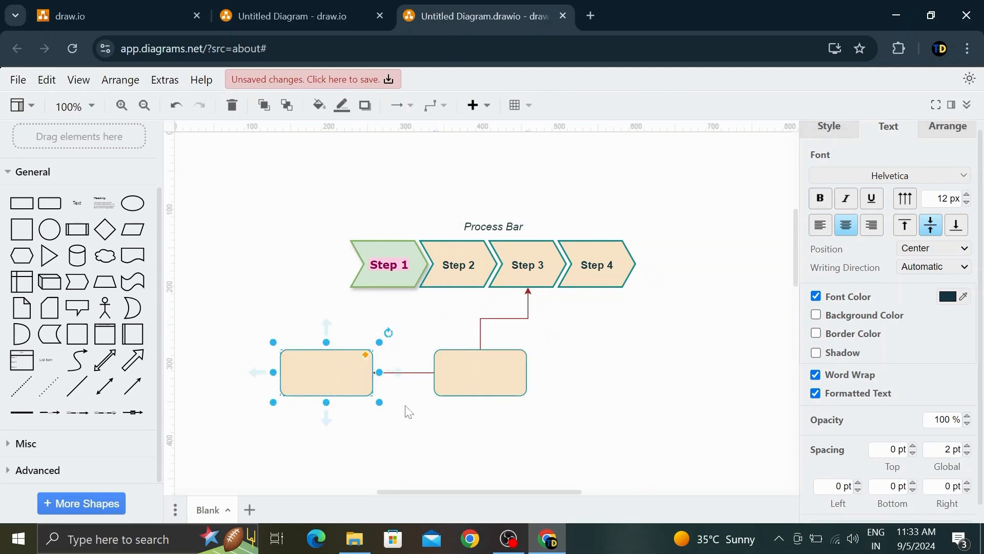
mouse_move(542, 372)
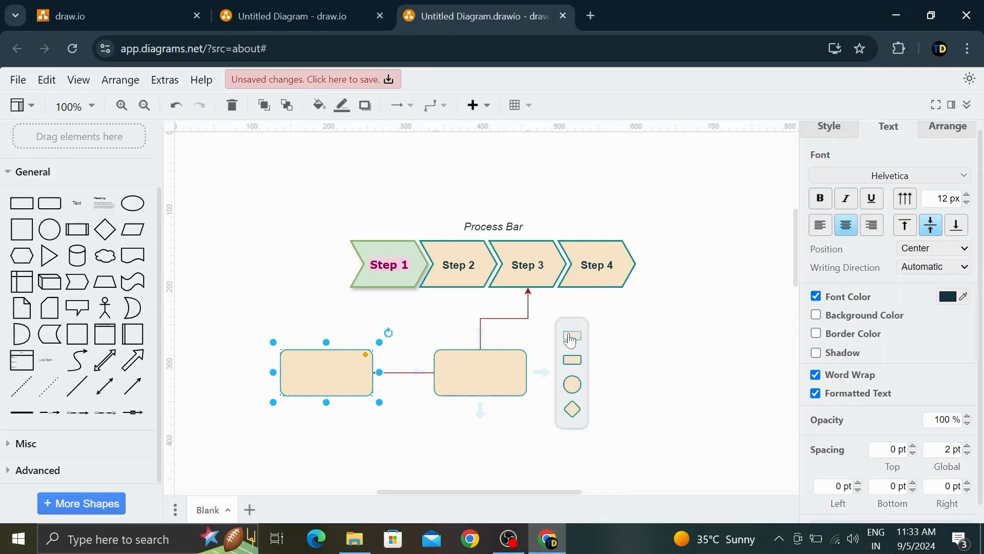
click(570, 337)
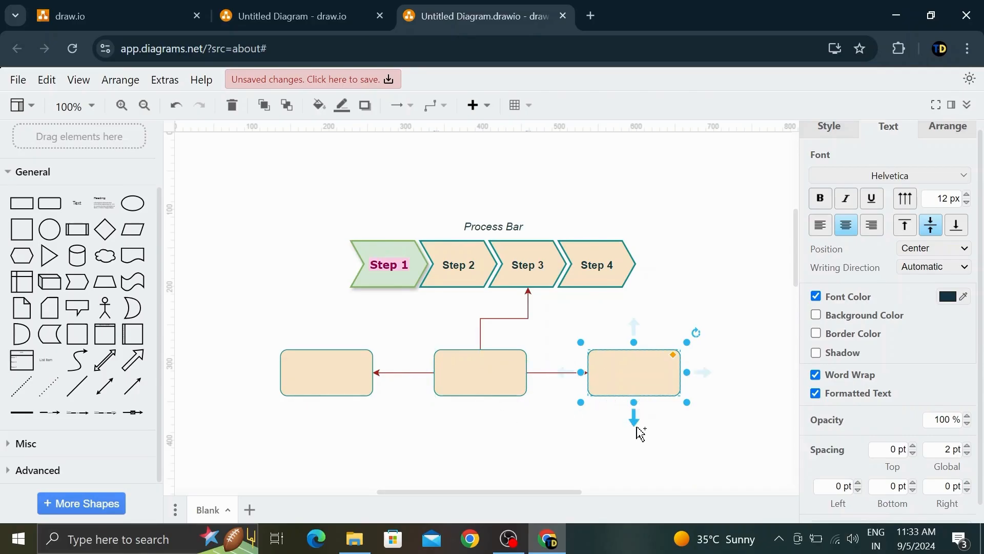
mouse_move(636, 419)
click(605, 453)
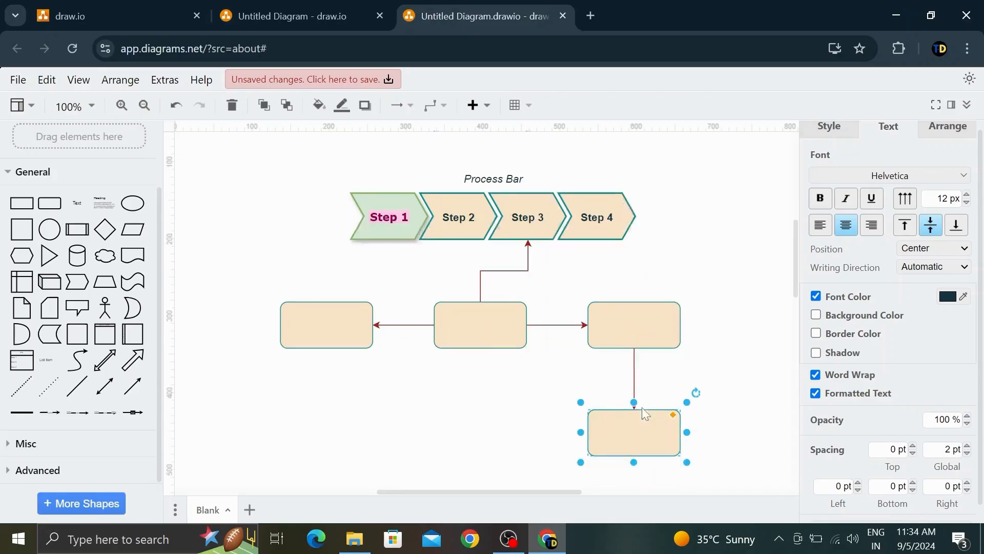
Step: Extend the lower row leftward from its right-hand rectangle with two more rounded rectangles, each connected to the previous one by an arrow
mouse_move(567, 388)
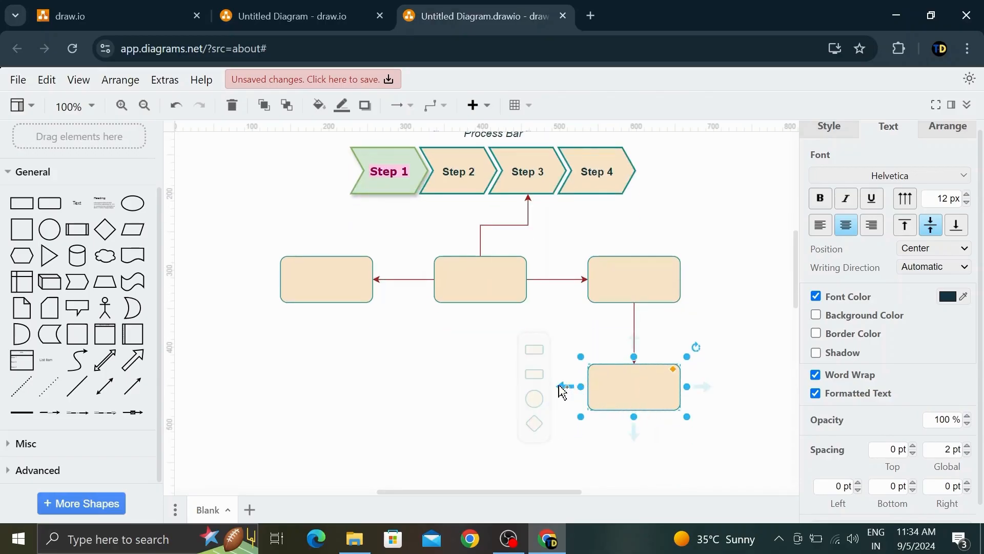
click(532, 358)
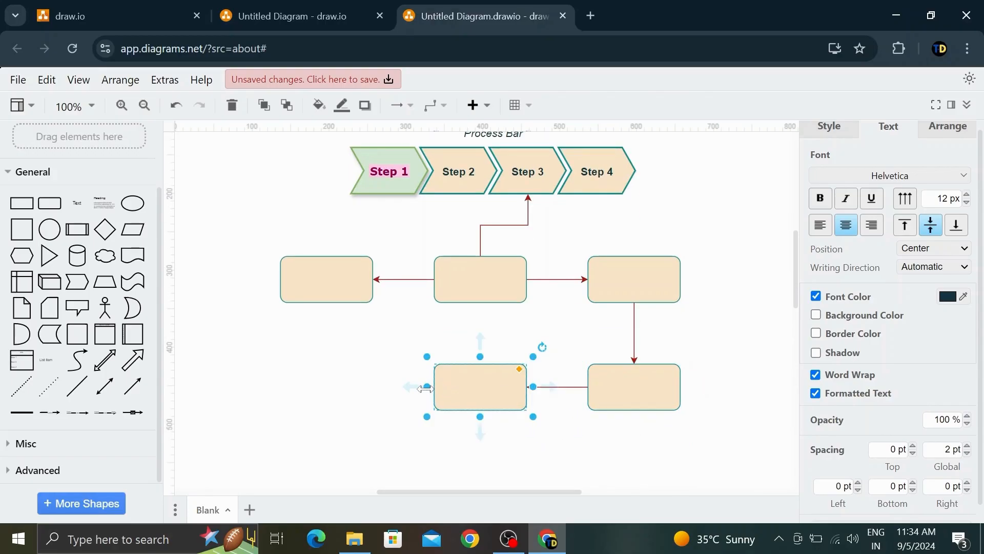
mouse_move(410, 386)
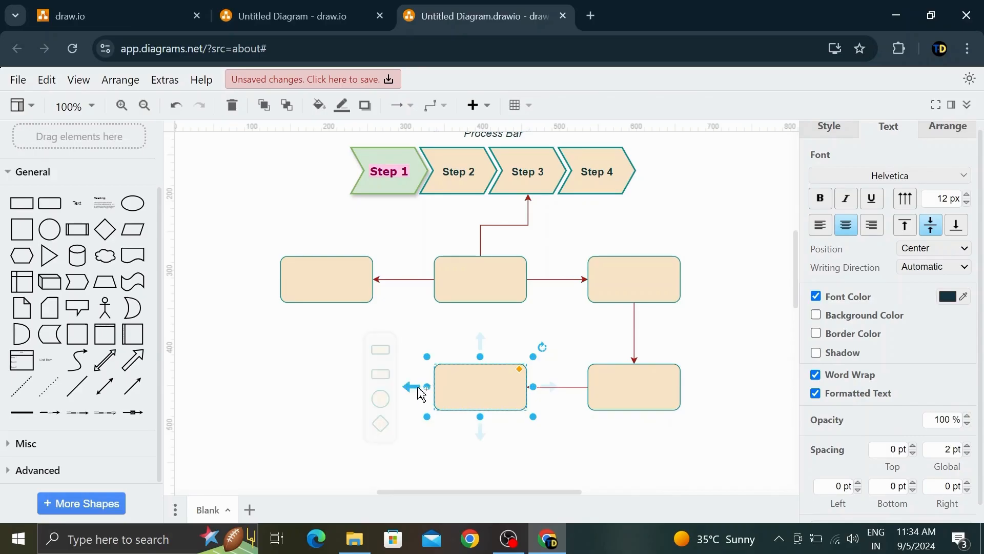
click(380, 351)
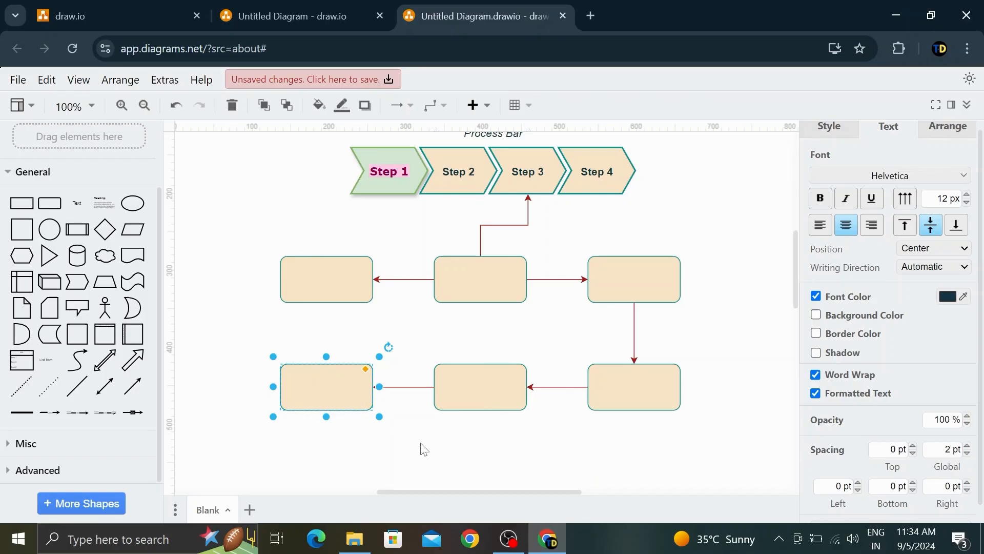
scroll(423, 449, down, 3)
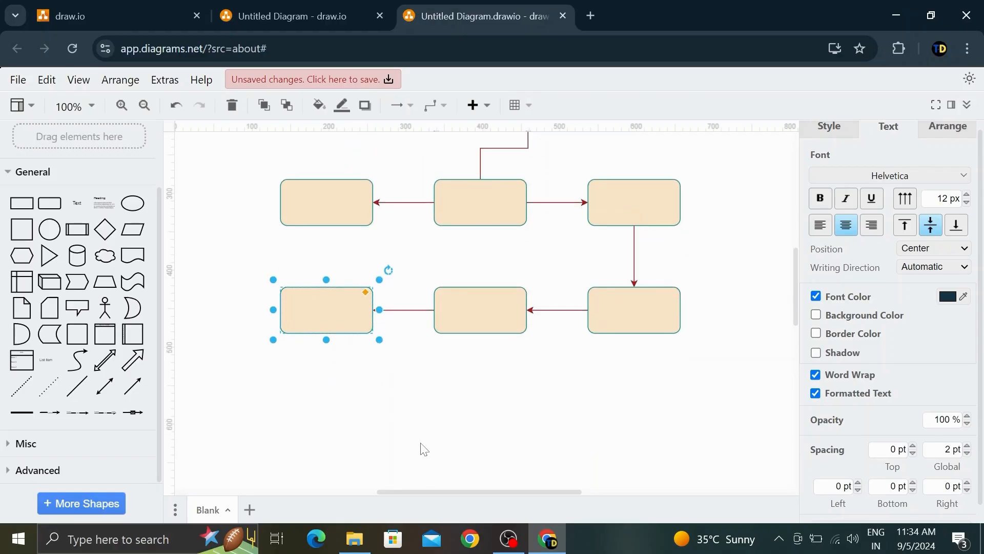
Step: Save the diagram to the device as an HTML file named sample.drawio in the Documents folder
click(17, 85)
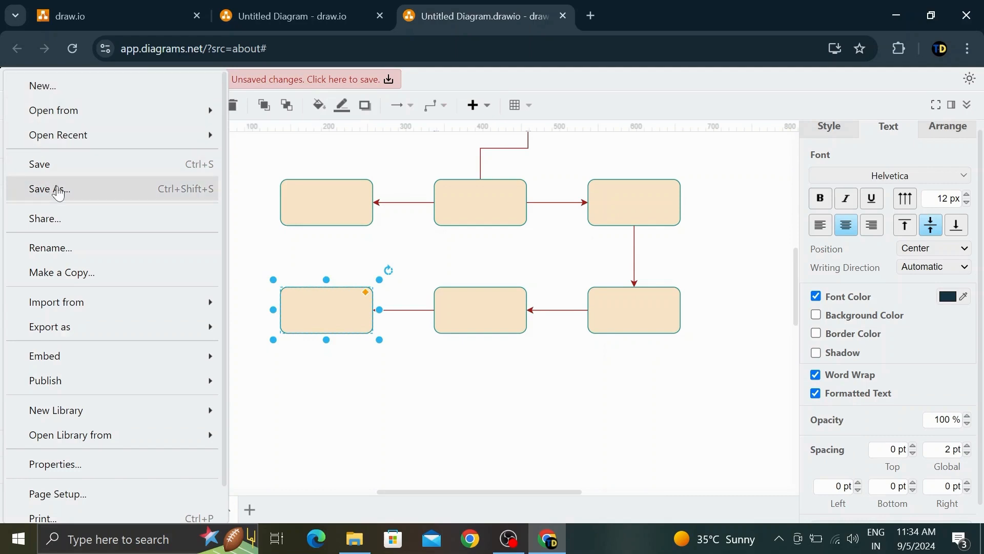
click(58, 193)
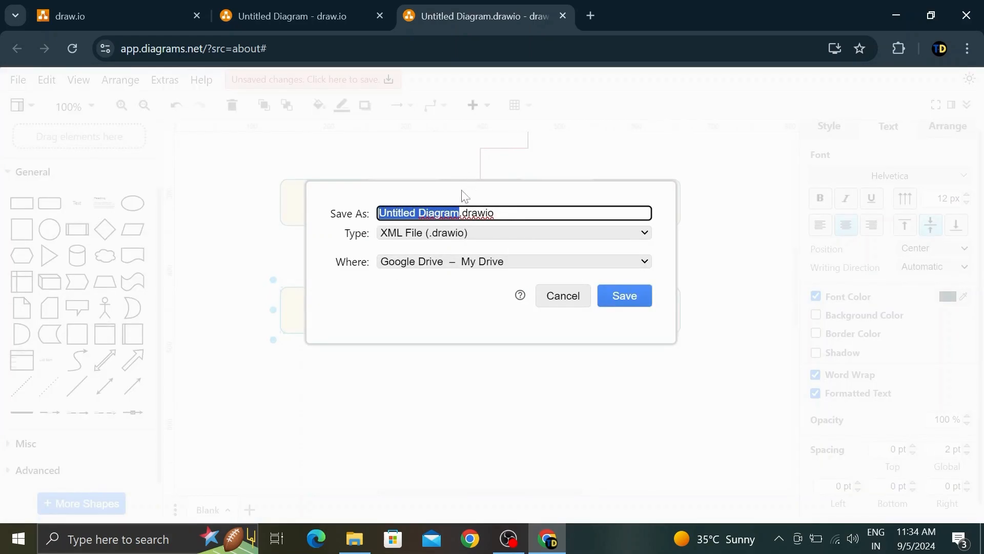
key(BackSpace)
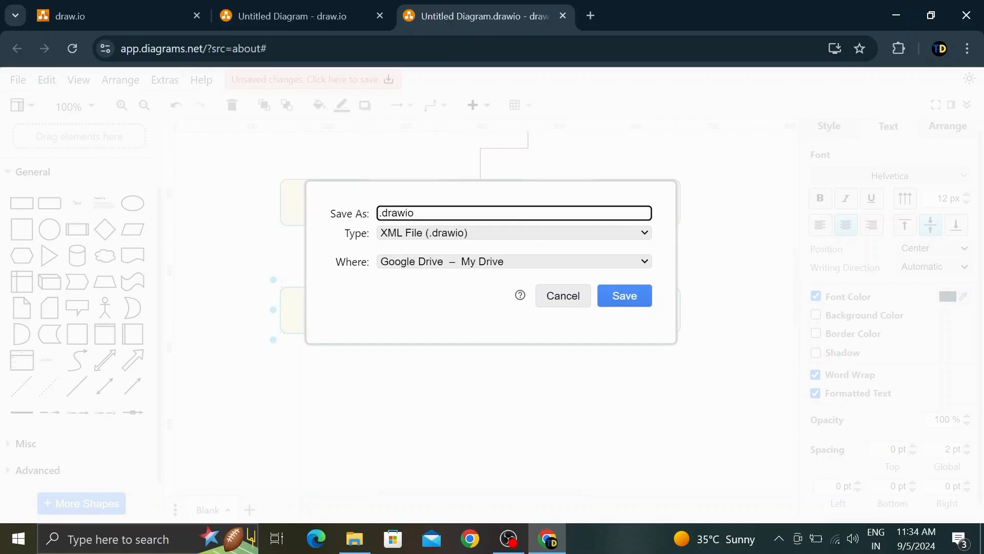
text(sample)
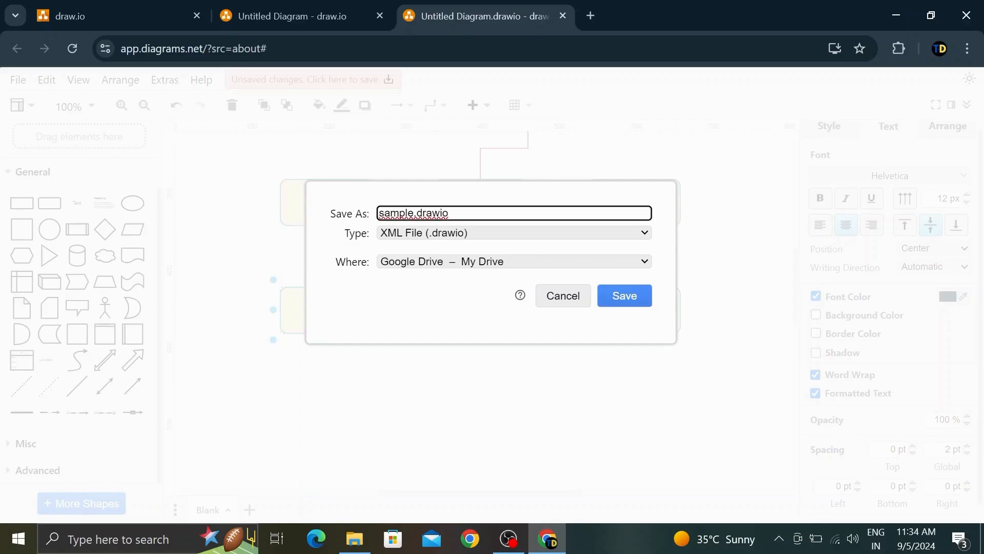
click(437, 233)
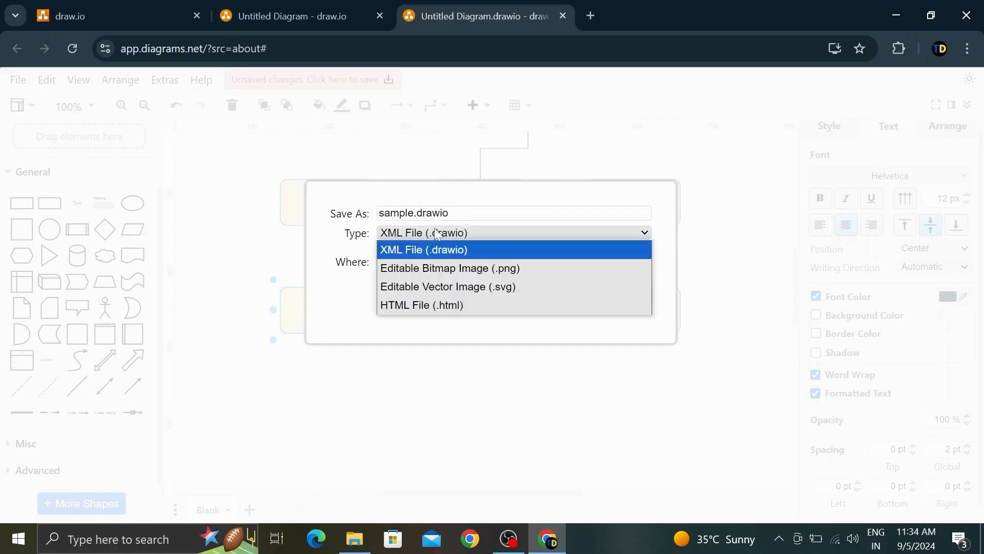
click(436, 303)
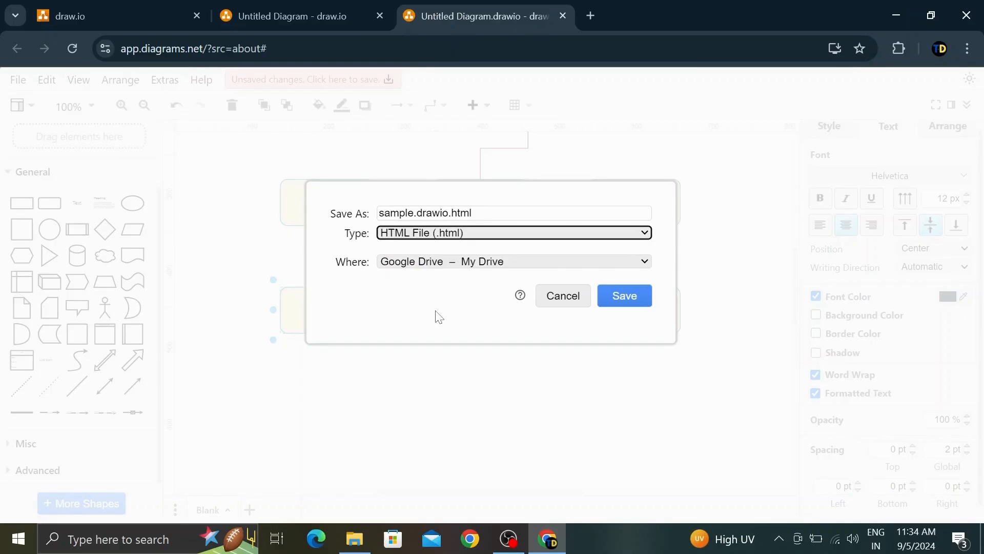
click(456, 262)
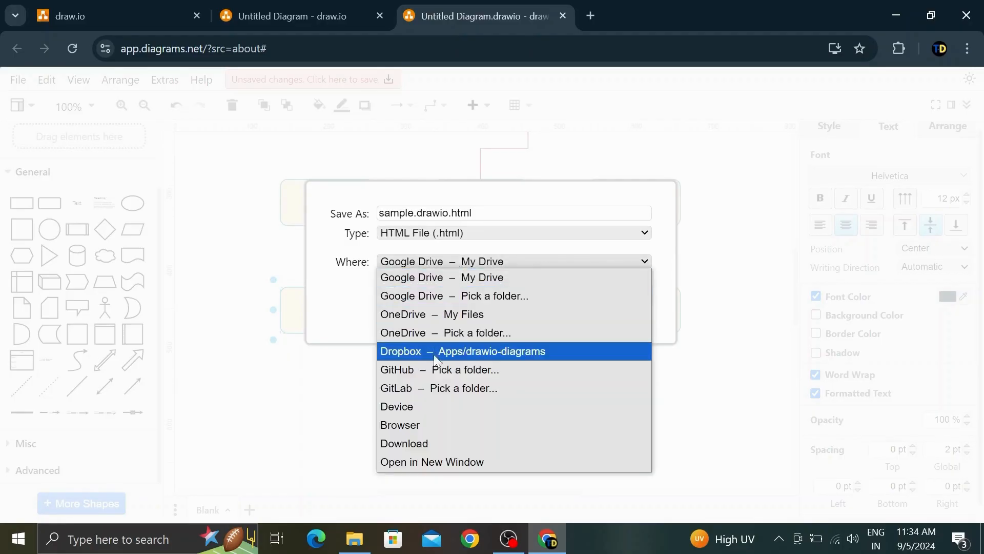
click(430, 408)
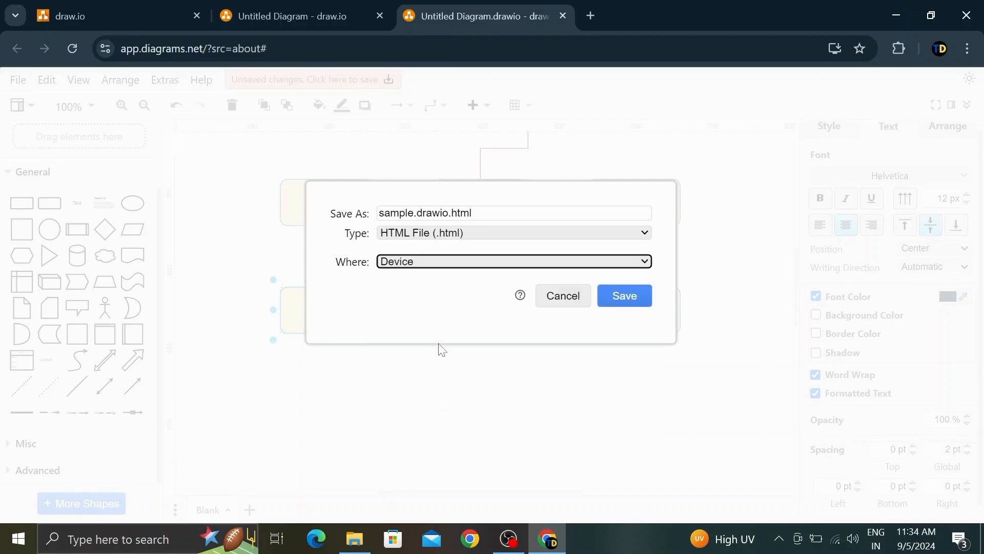
click(636, 298)
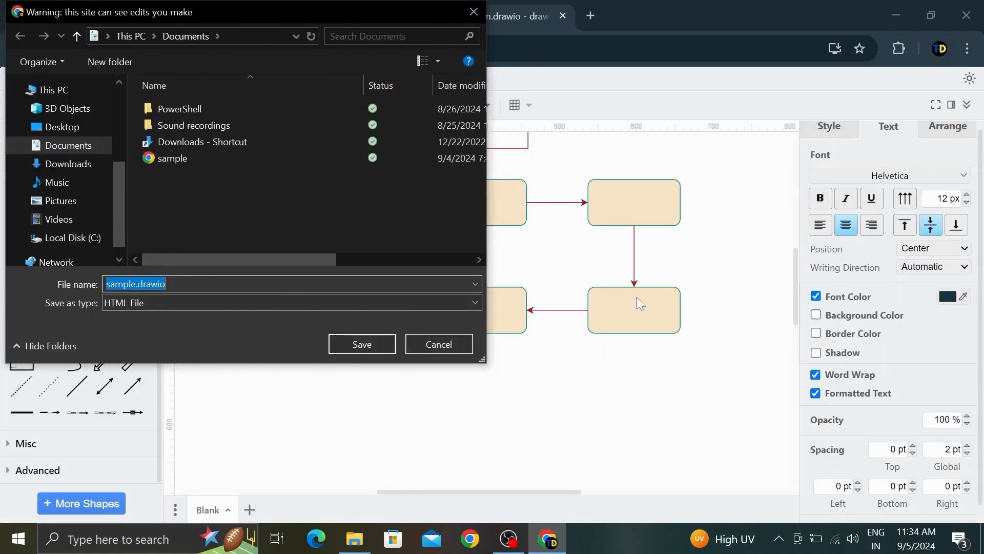
click(368, 345)
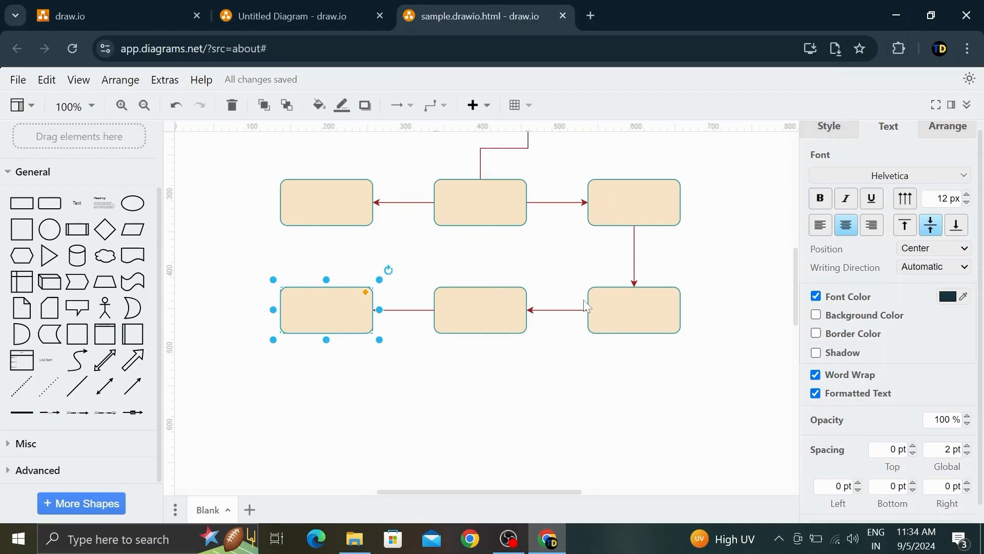
Step: Switch to File Explorer and open the saved sample.drawio HTML file from the Documents folder
click(355, 538)
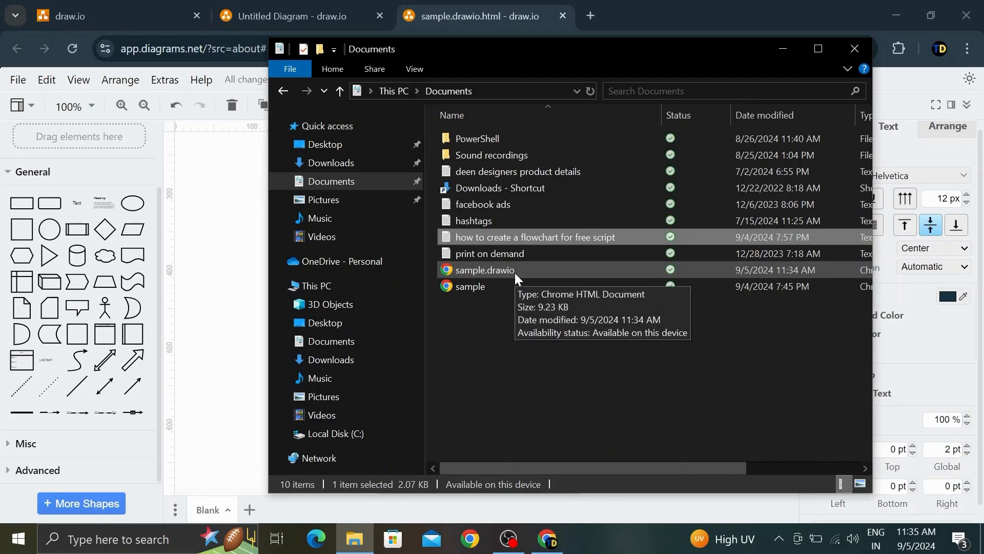
double_click(514, 273)
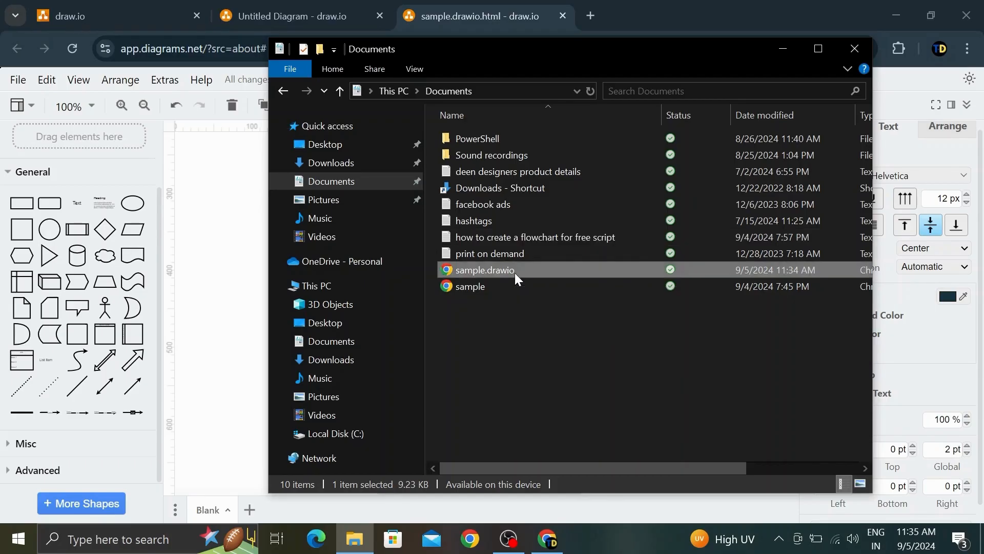